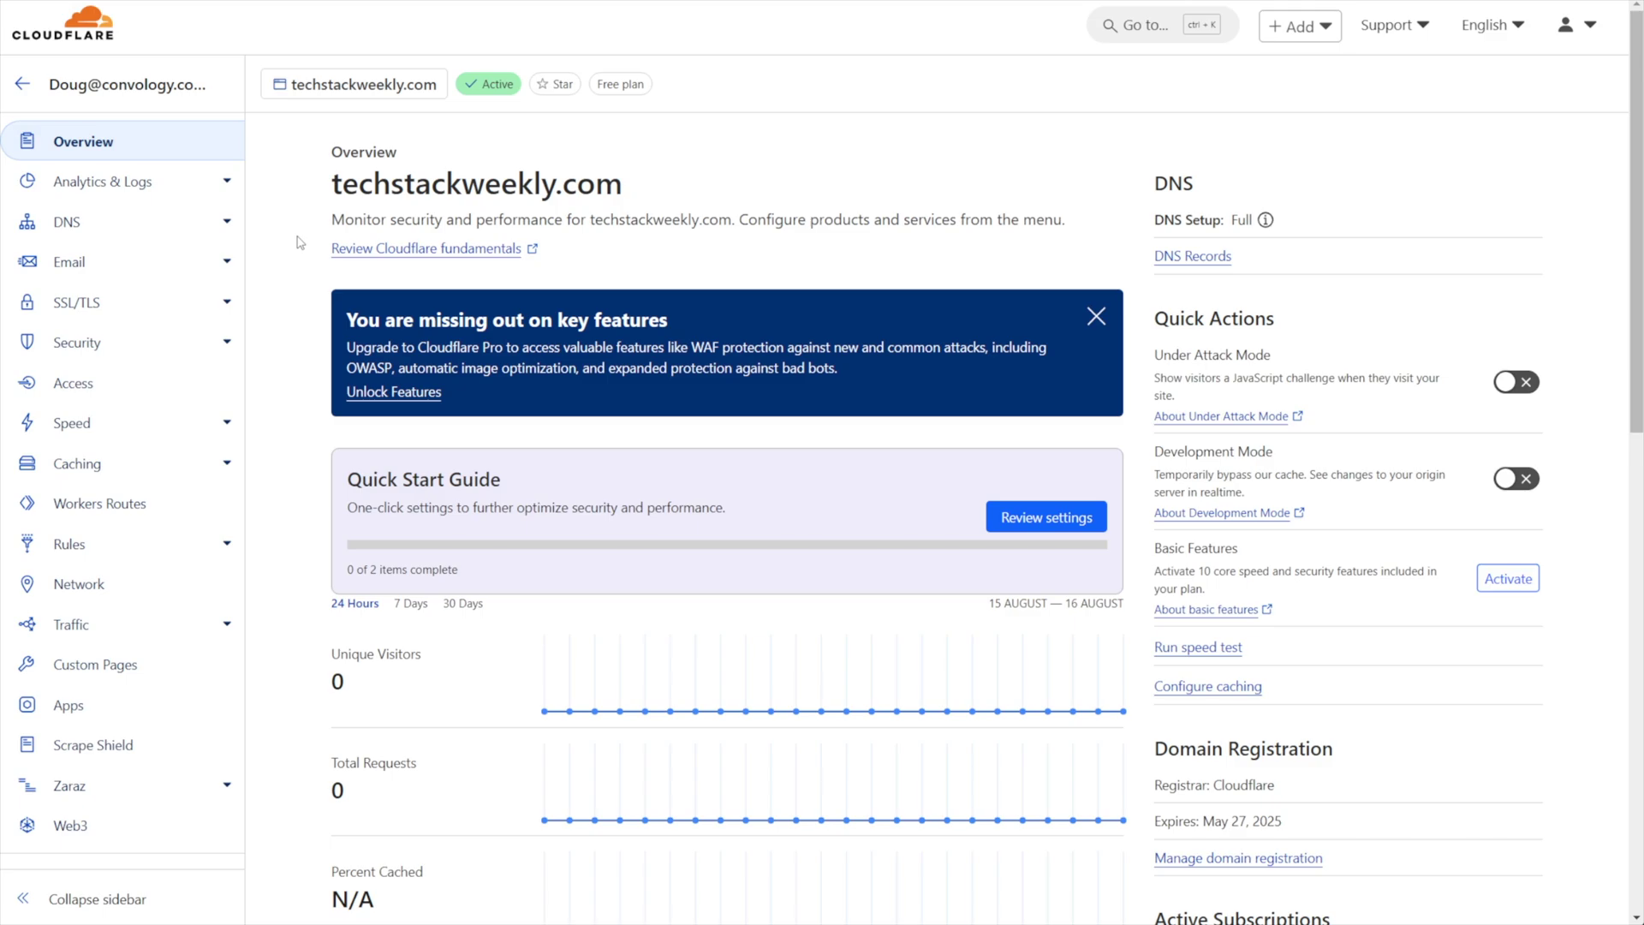
Open techstackweekly.com's empty DNS Records page and start adding a new record.
left_click(94, 222)
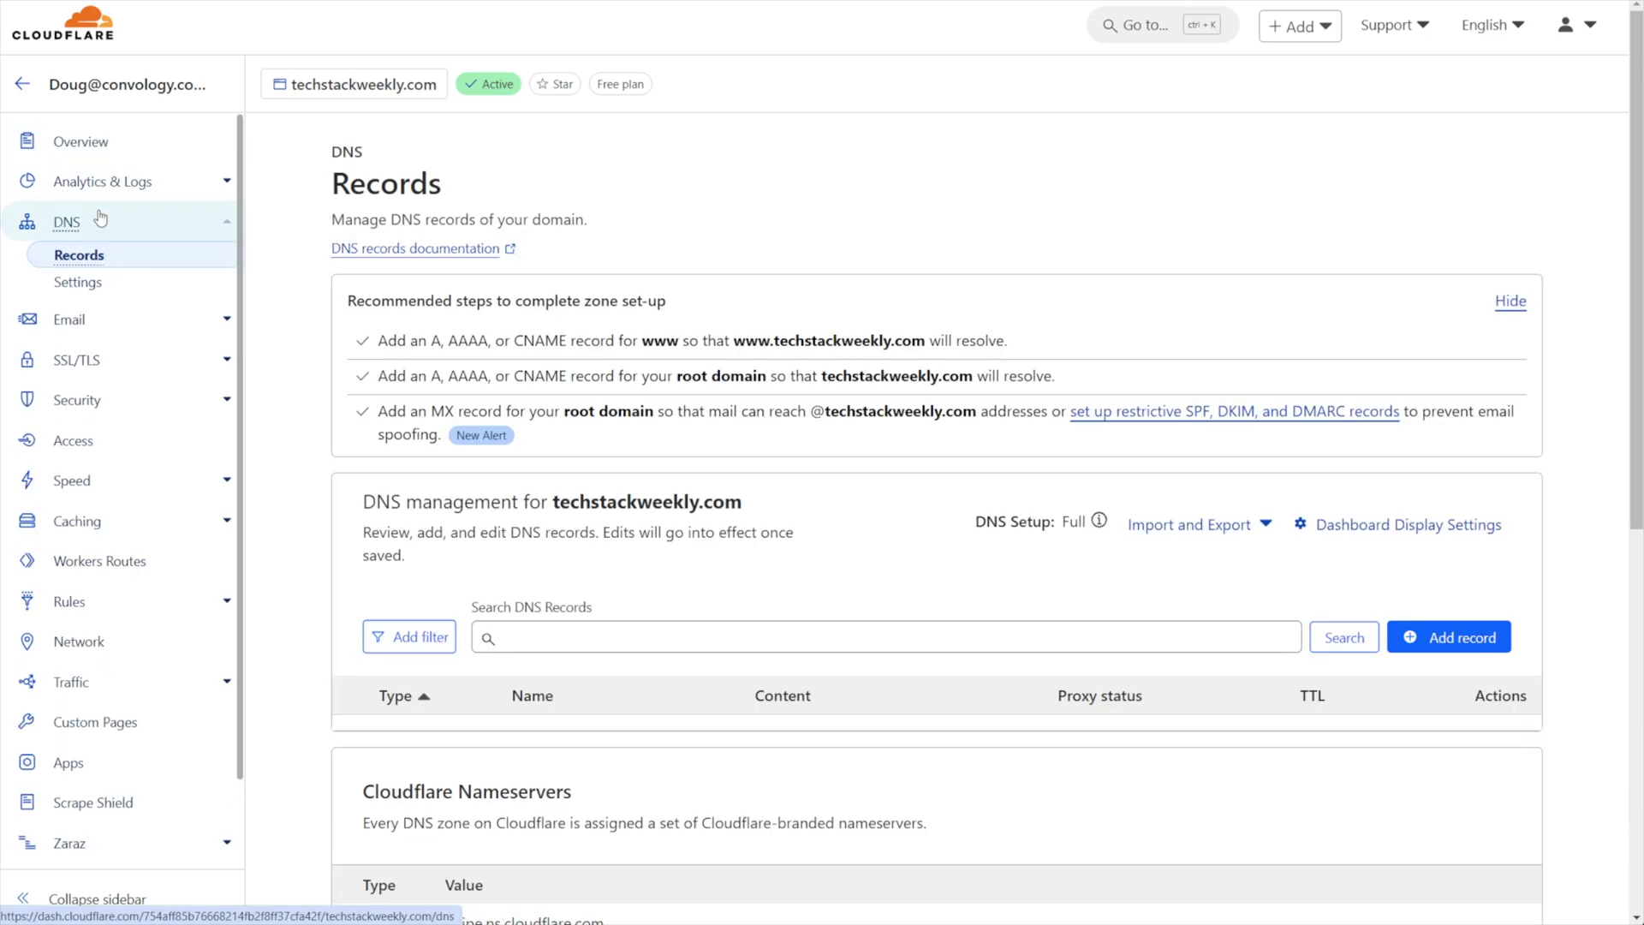
scroll(385, 367, "down", 3)
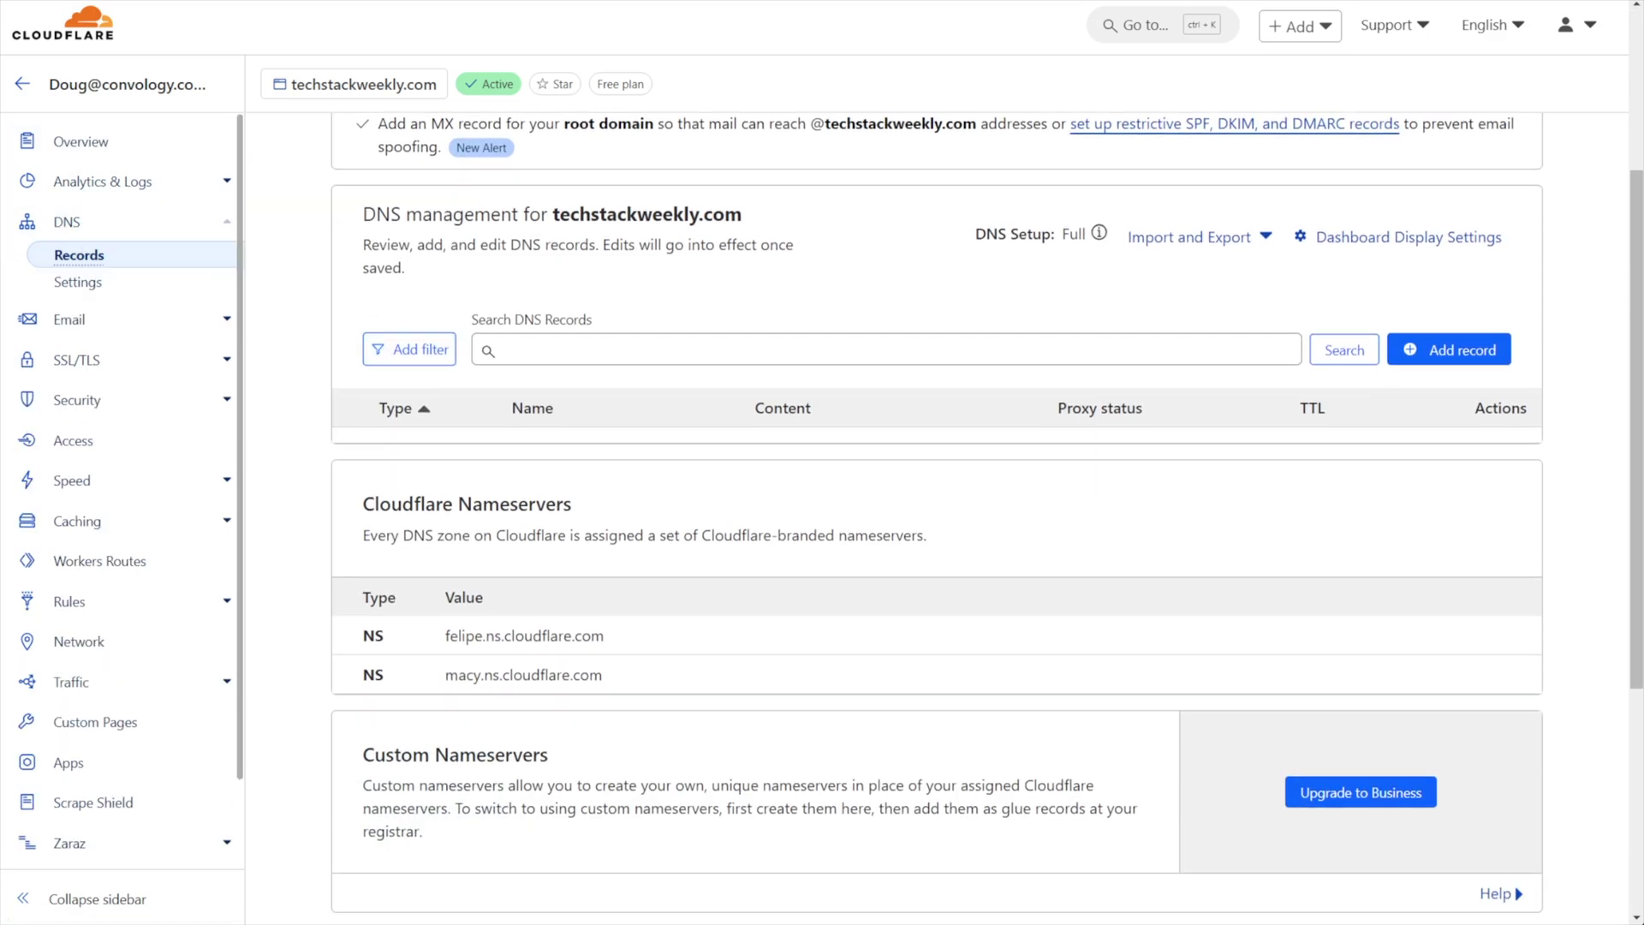
scroll(760, 298, "up", 2)
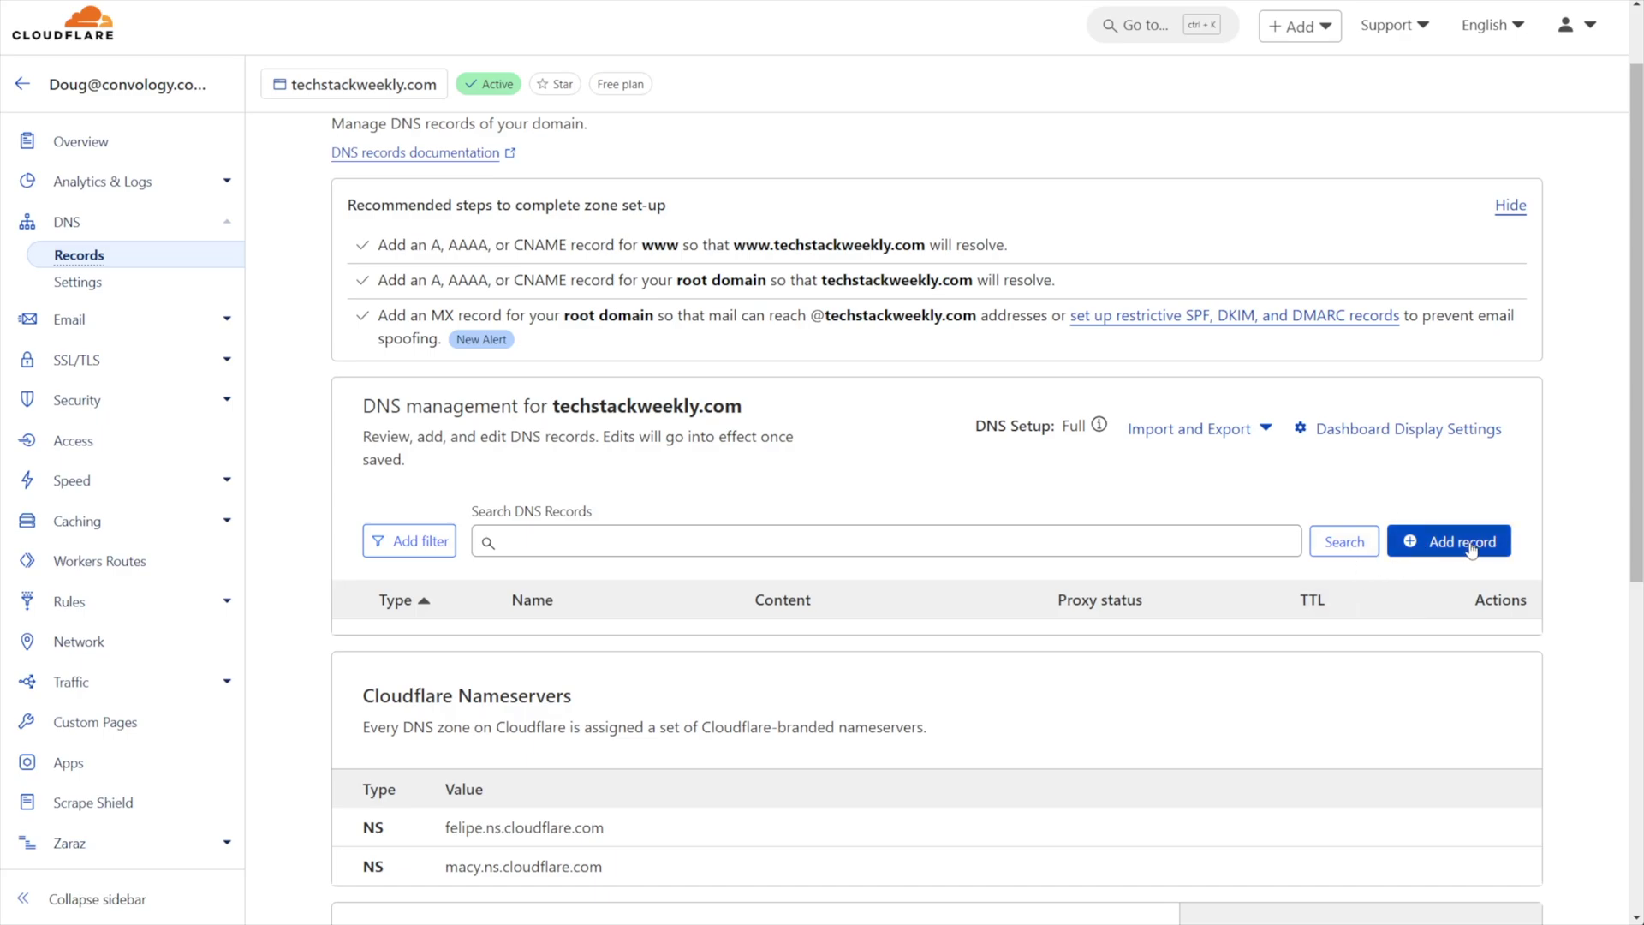
left_click(1419, 555)
Name the new A record 'members', giving hostname members.techstackweekly.com.
scroll(923, 546, "down", 2)
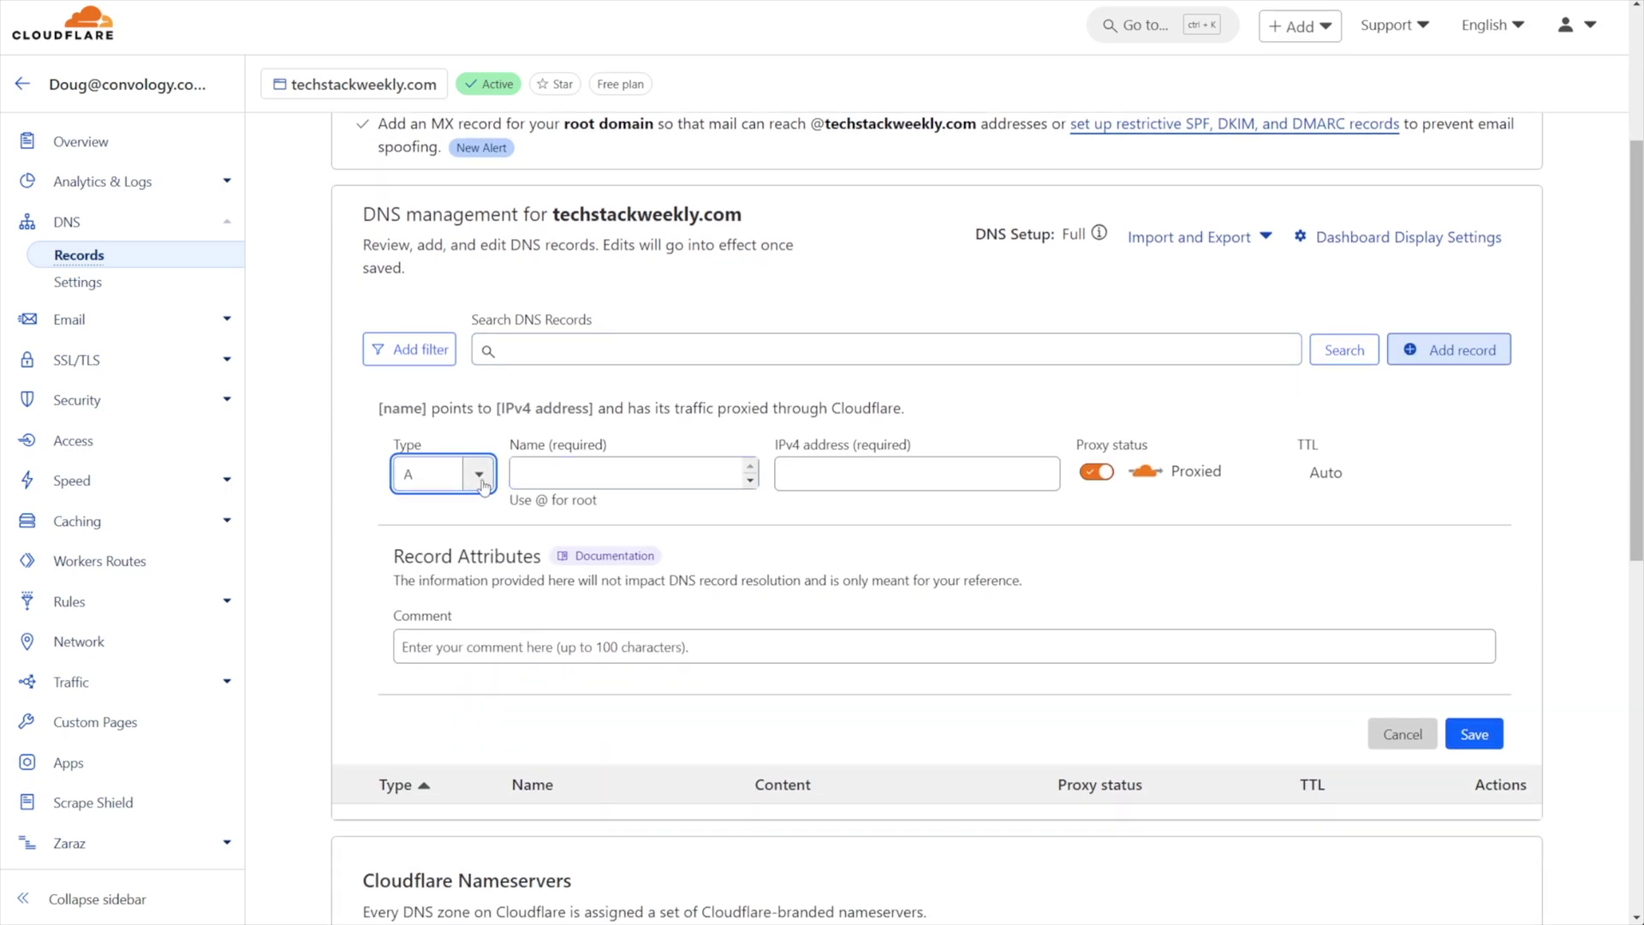
left_click(581, 481)
left_click(481, 478)
left_click(558, 471)
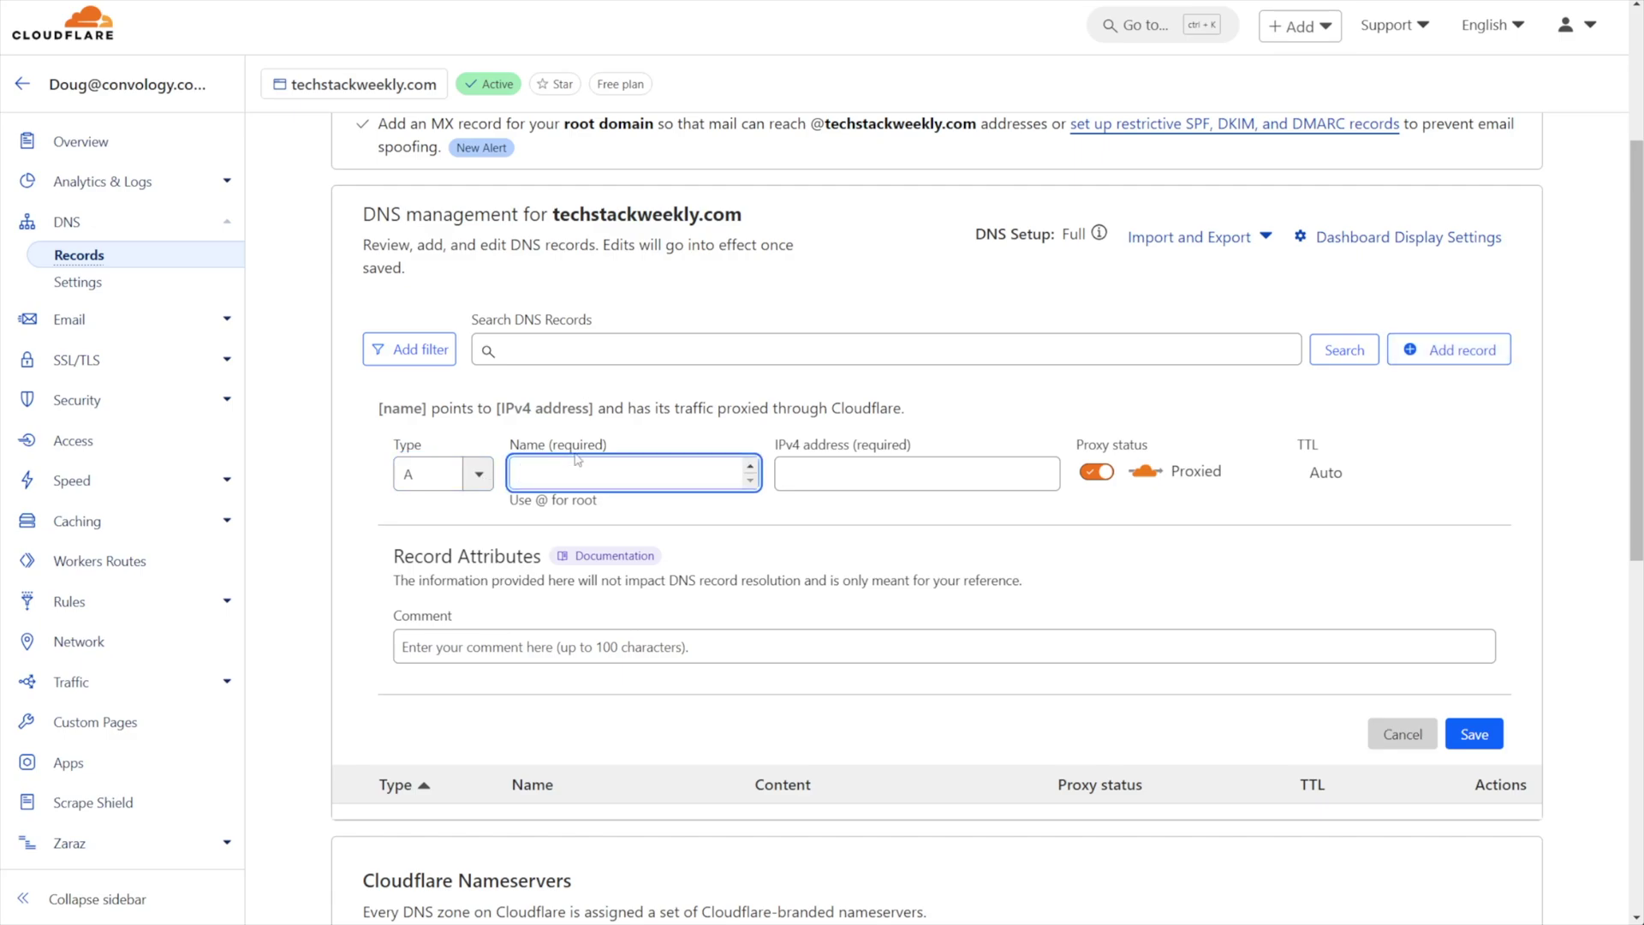
type("members")
left_click_drag(378, 408, 589, 414)
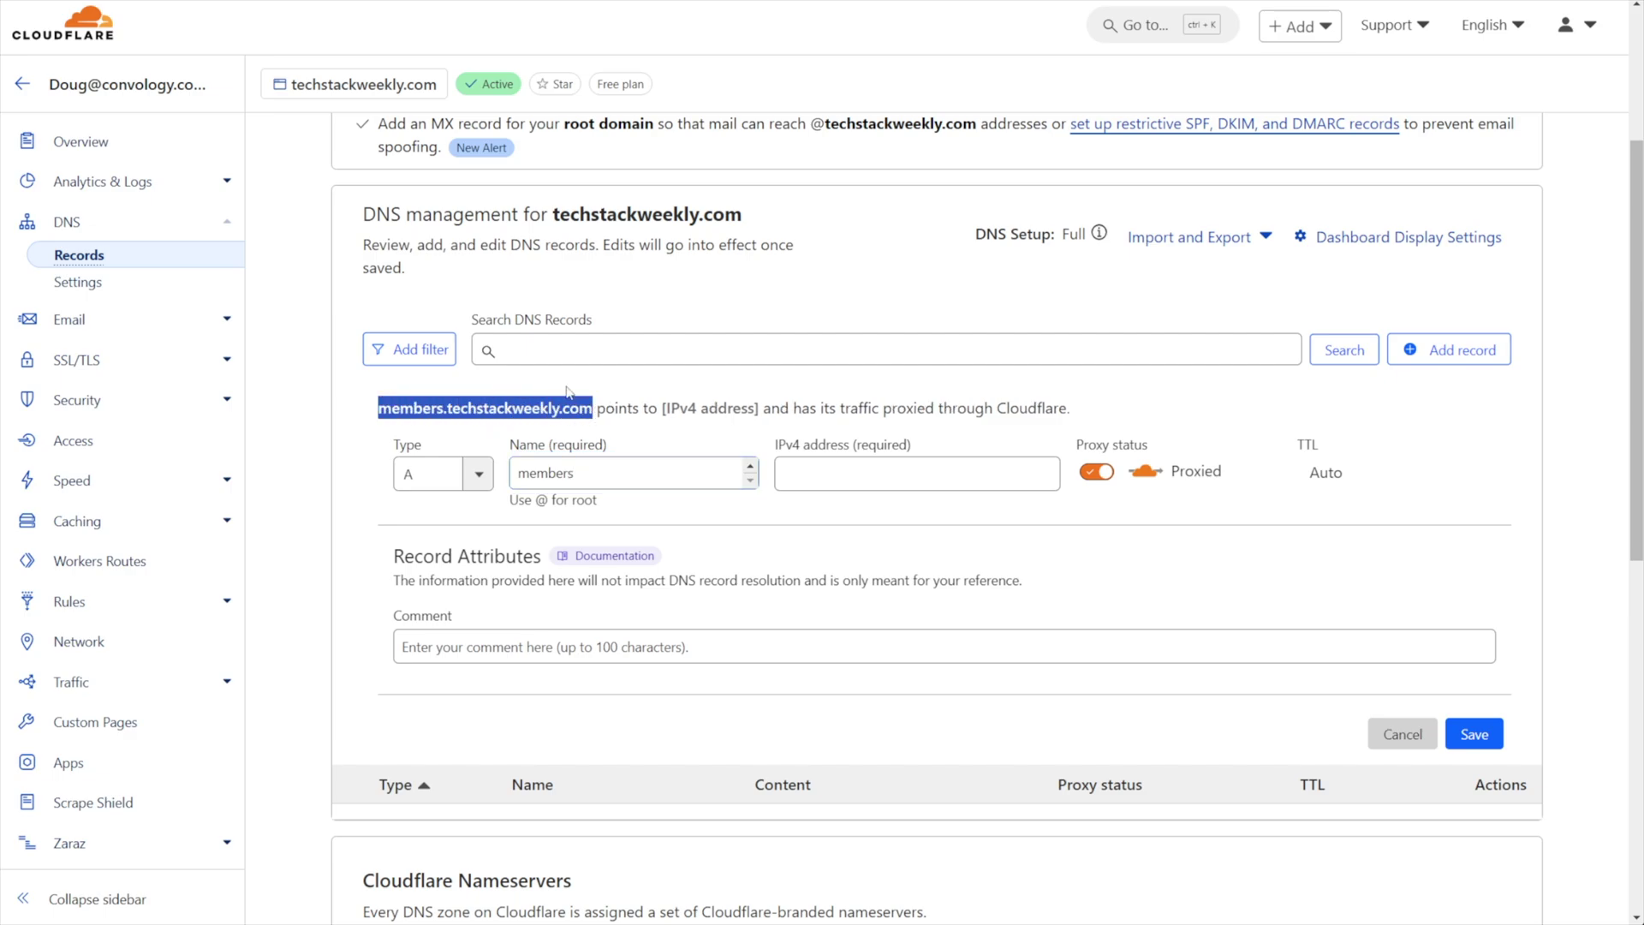
left_click(719, 437)
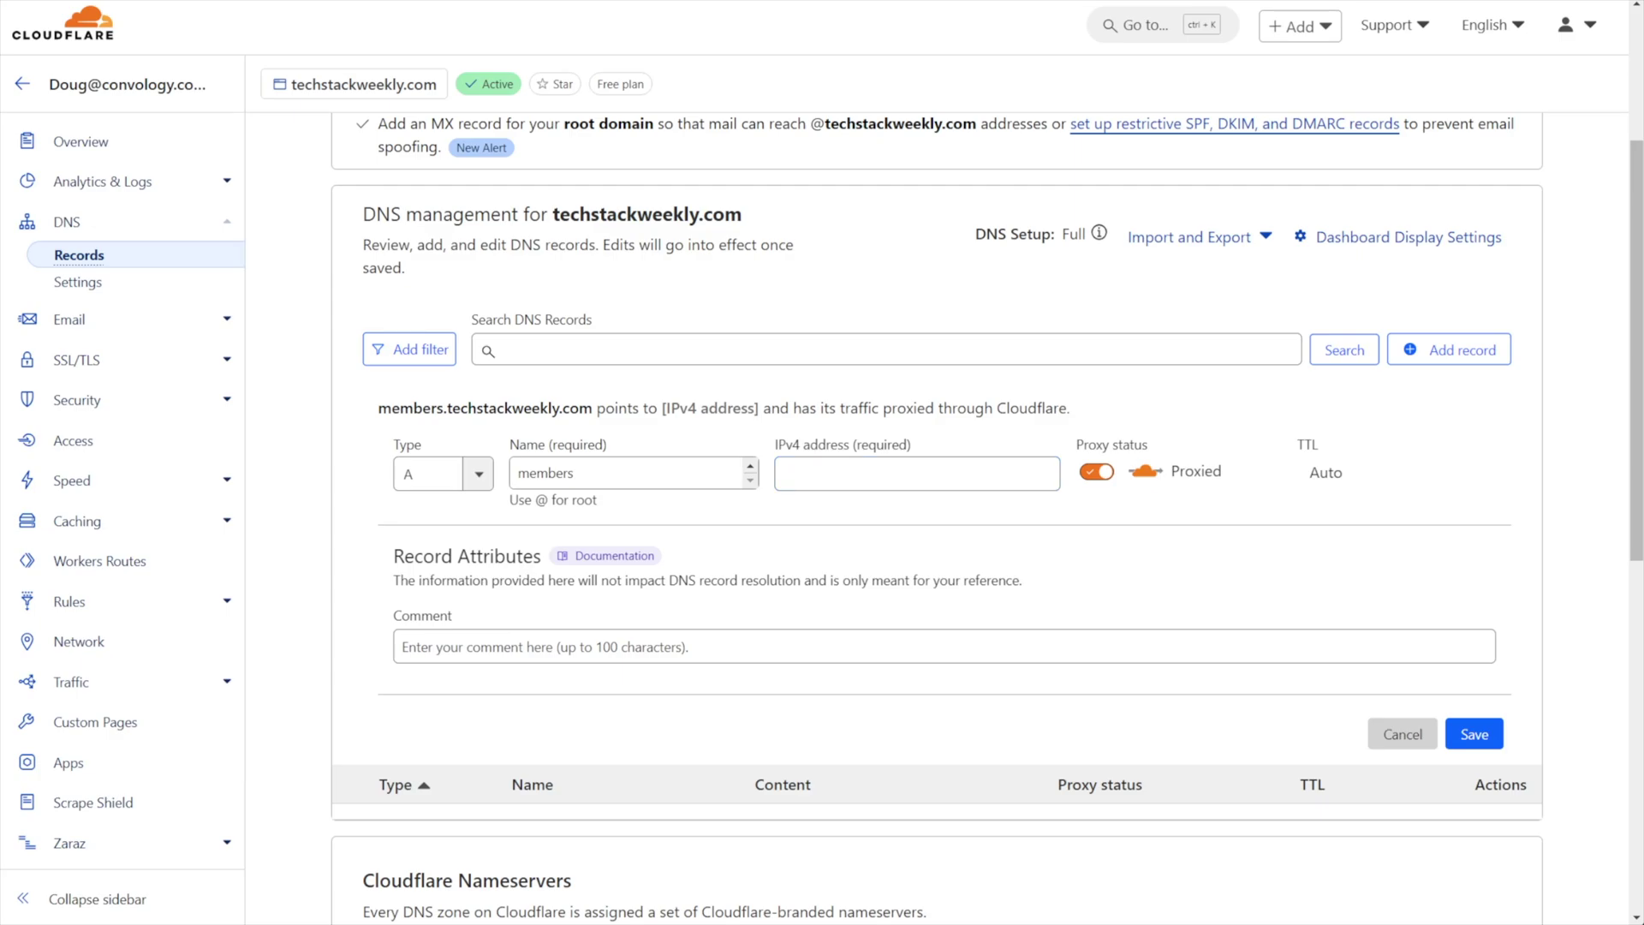
Point the proxied members A record to IPv4 192.0.2.1 and save it.
left_click(863, 473)
type("192.02")
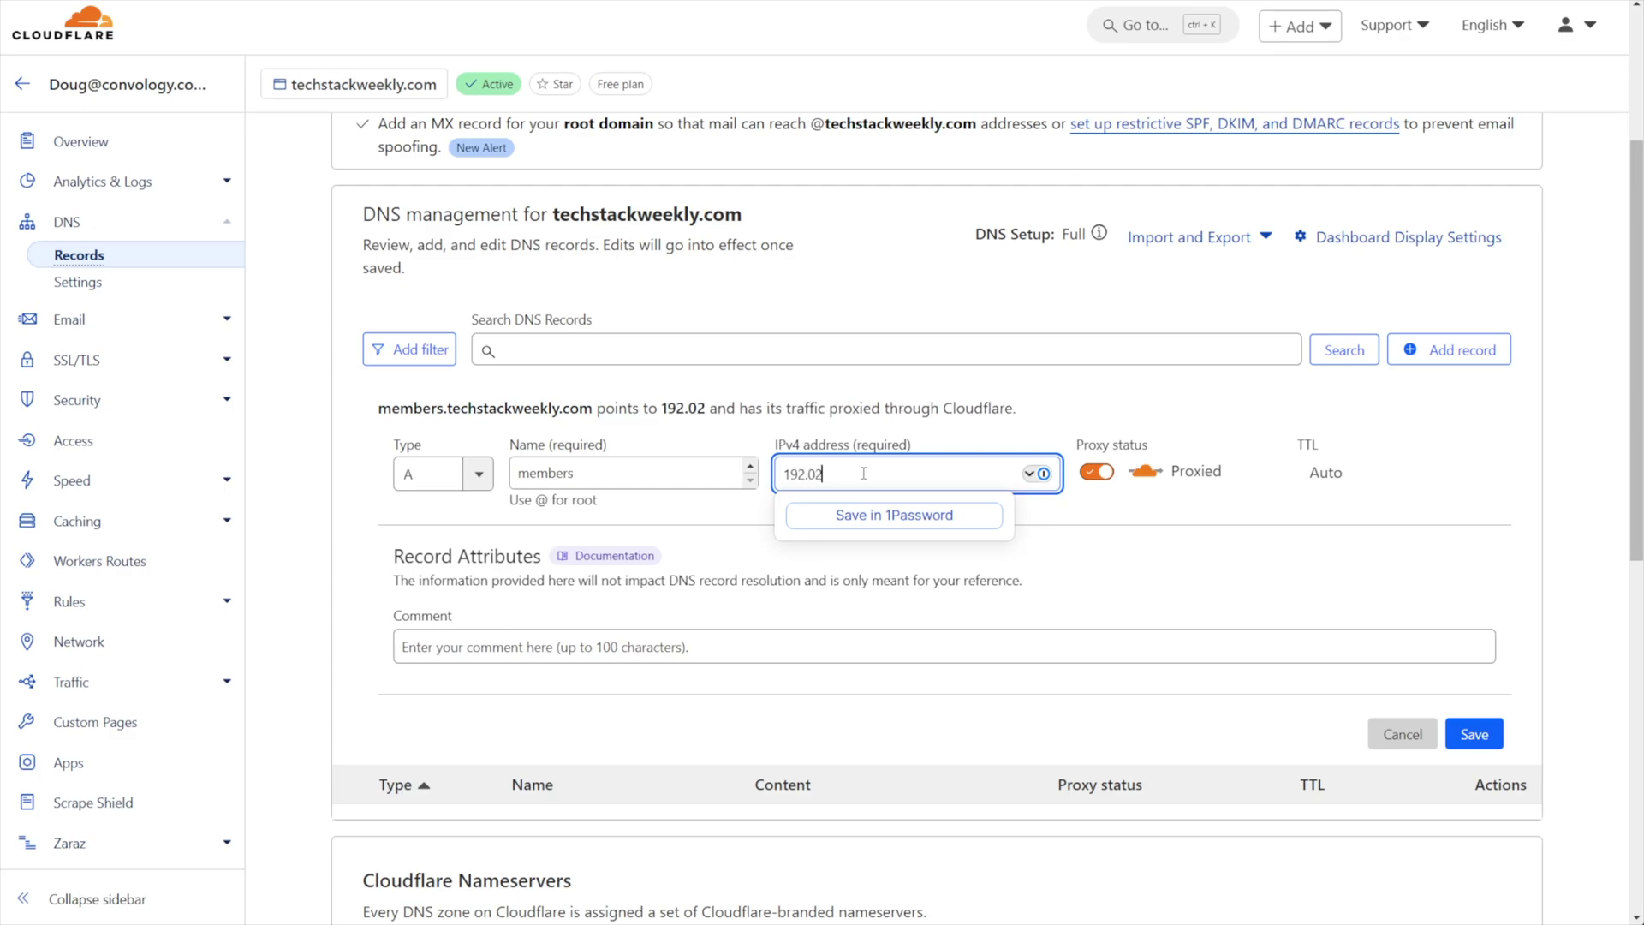
key("BackSpace")
type(".2.1")
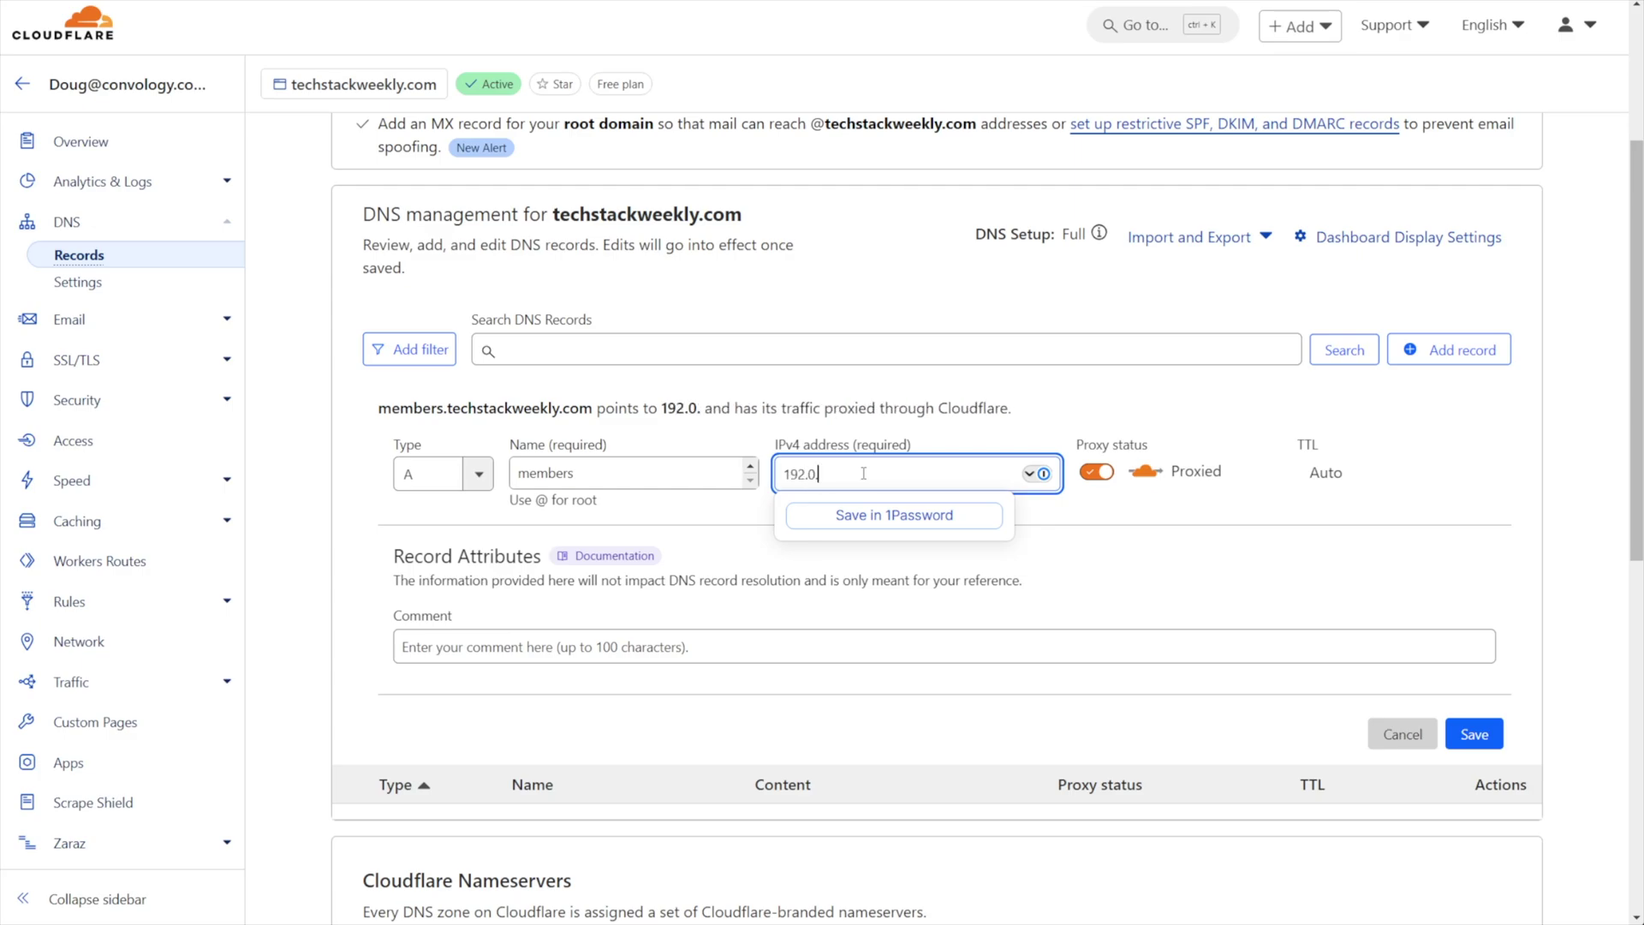
left_click(713, 444)
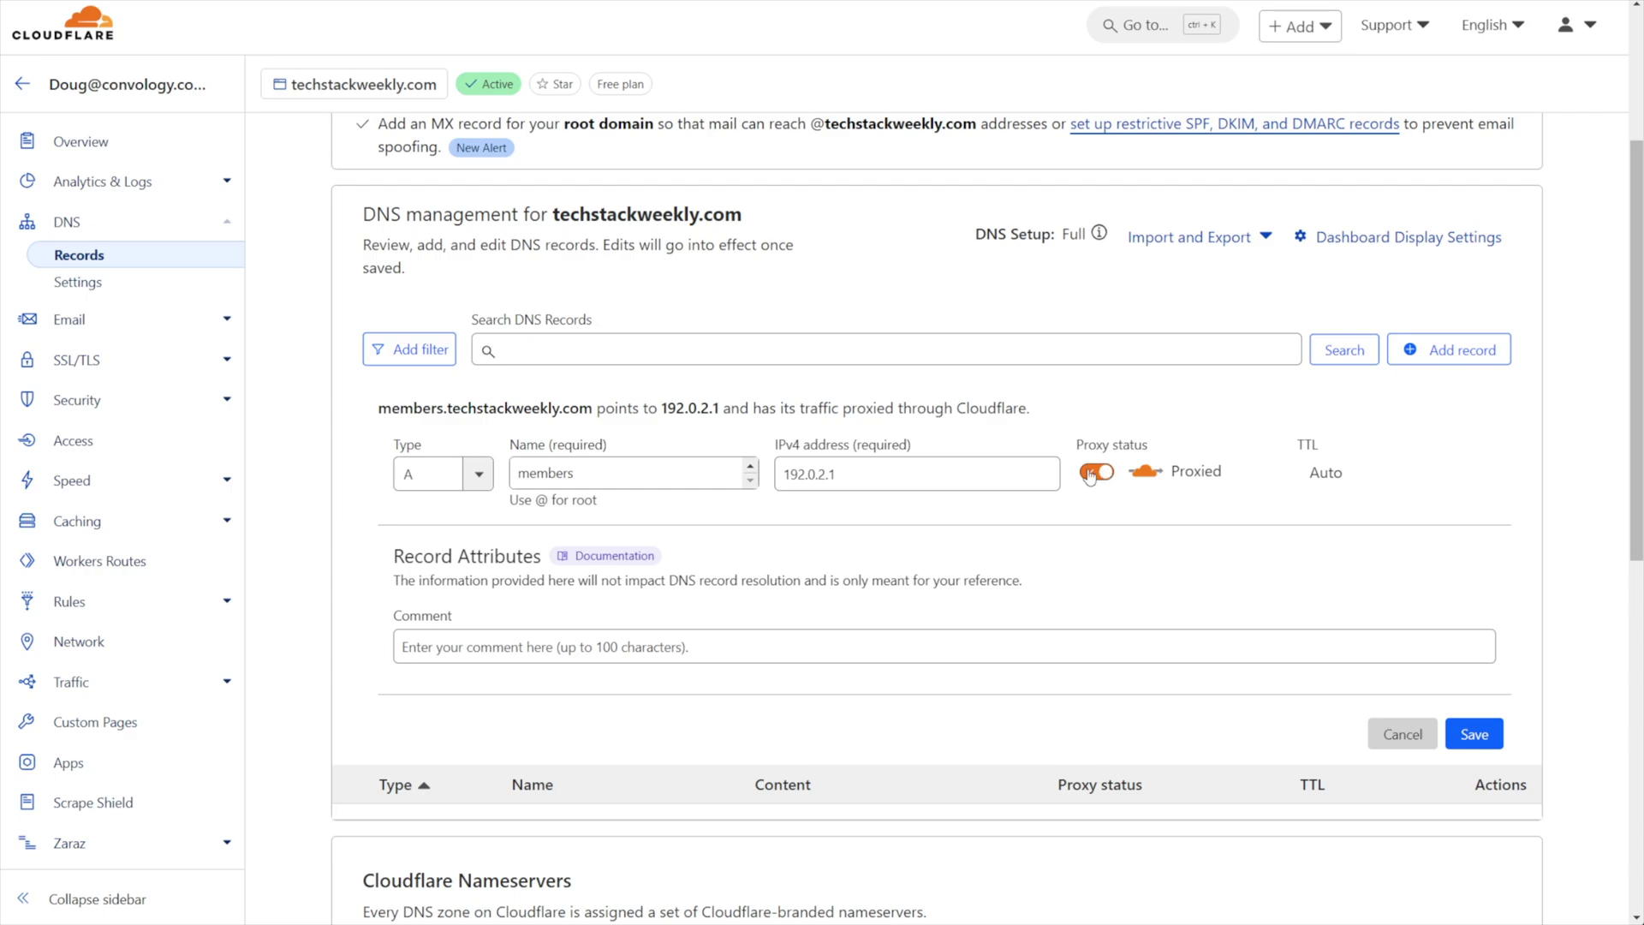
left_click(1469, 739)
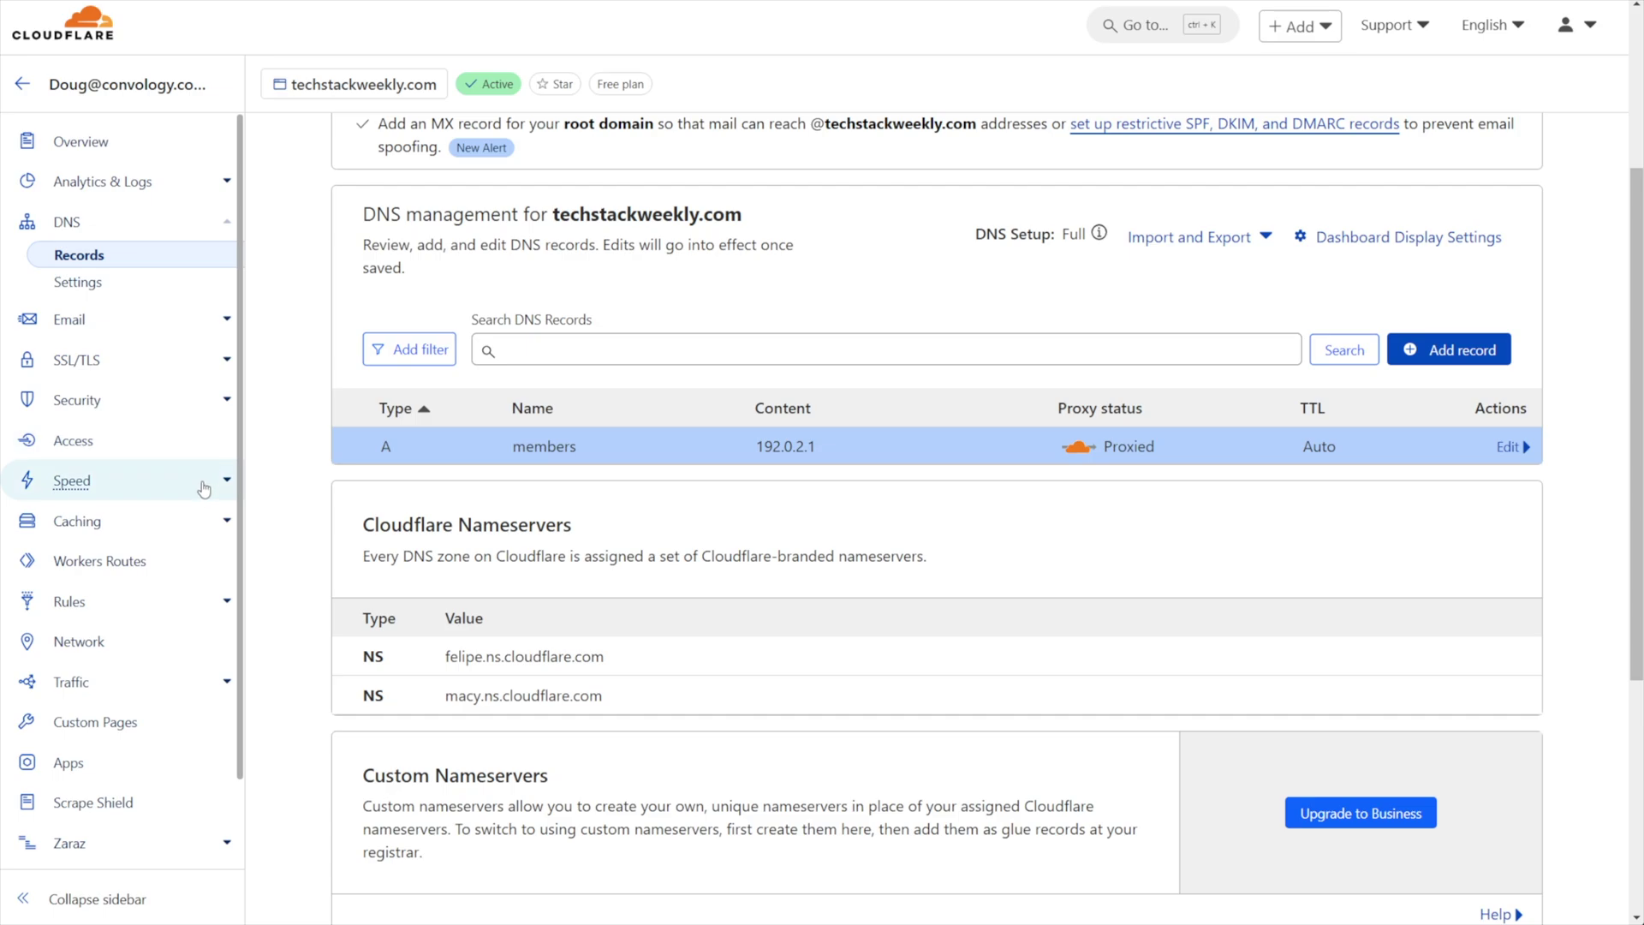
Go to Rules > Redirect Rules and start creating a new redirect rule.
left_click(205, 603)
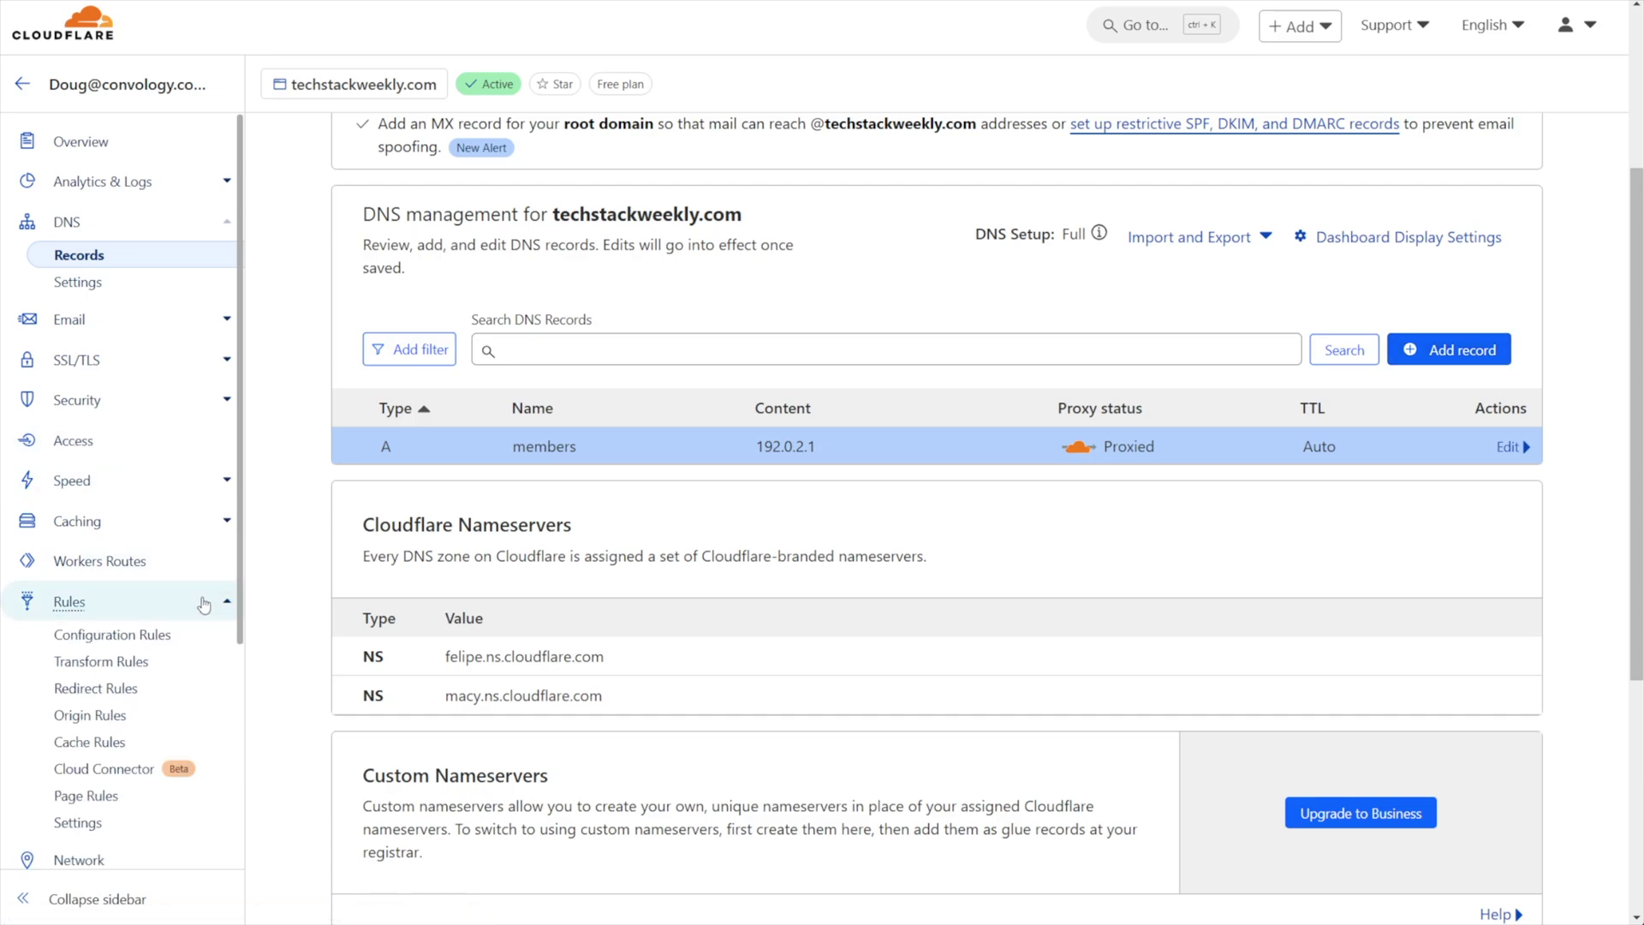
left_click(95, 690)
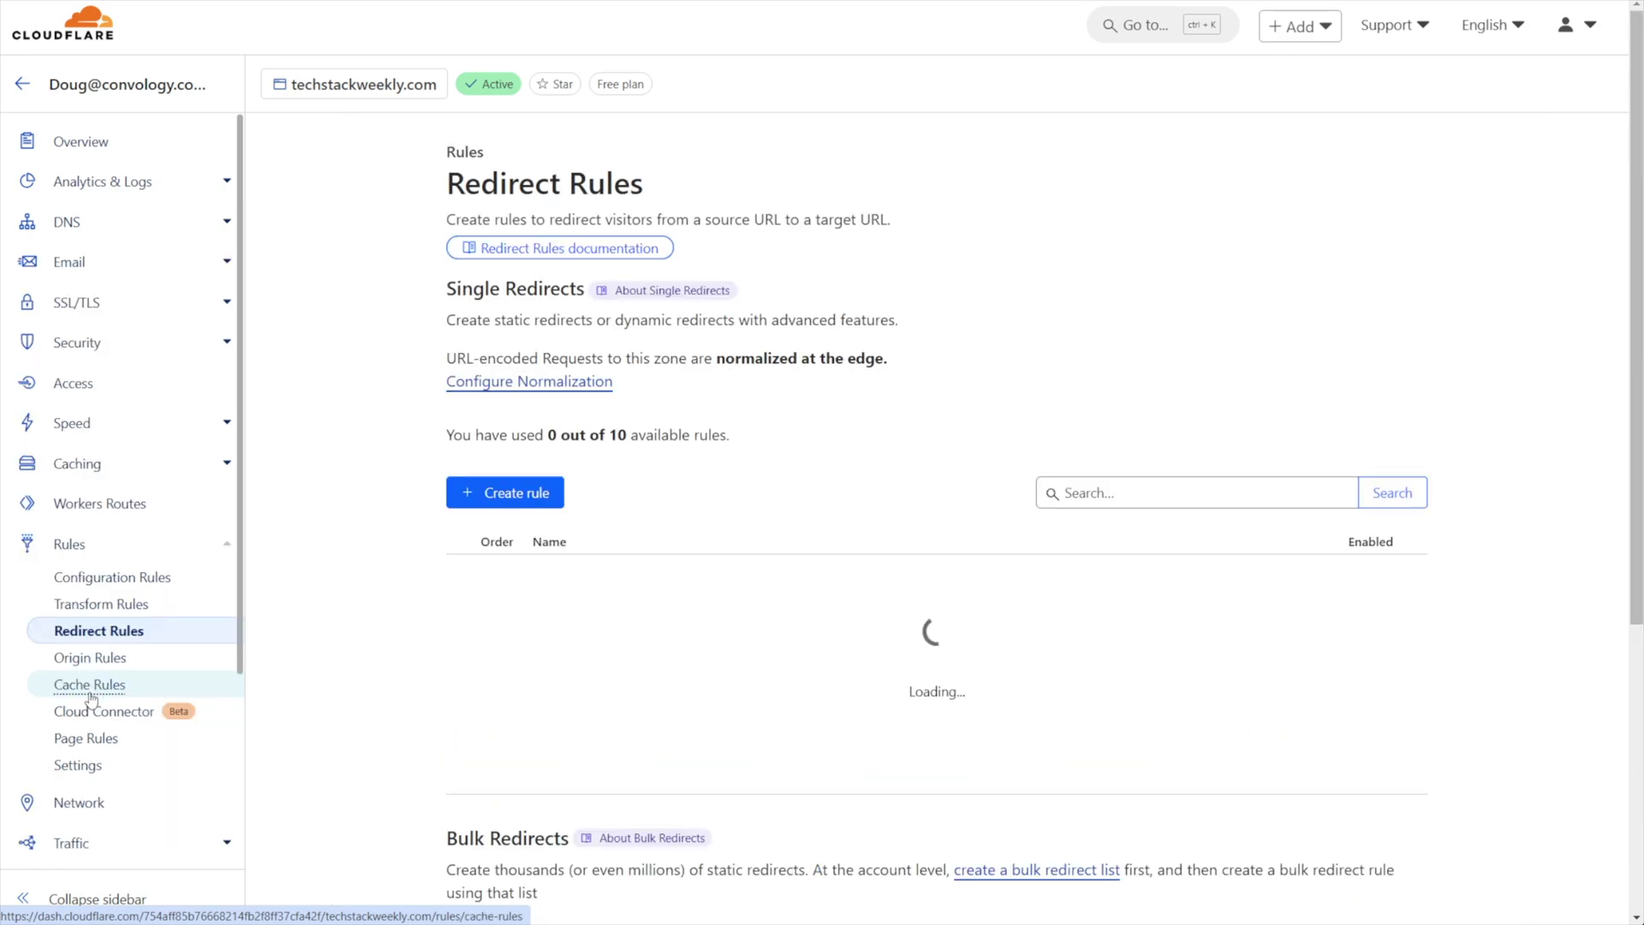
left_click(526, 497)
Name the redirect rule 'Members subdomain to My'.
left_click(635, 406)
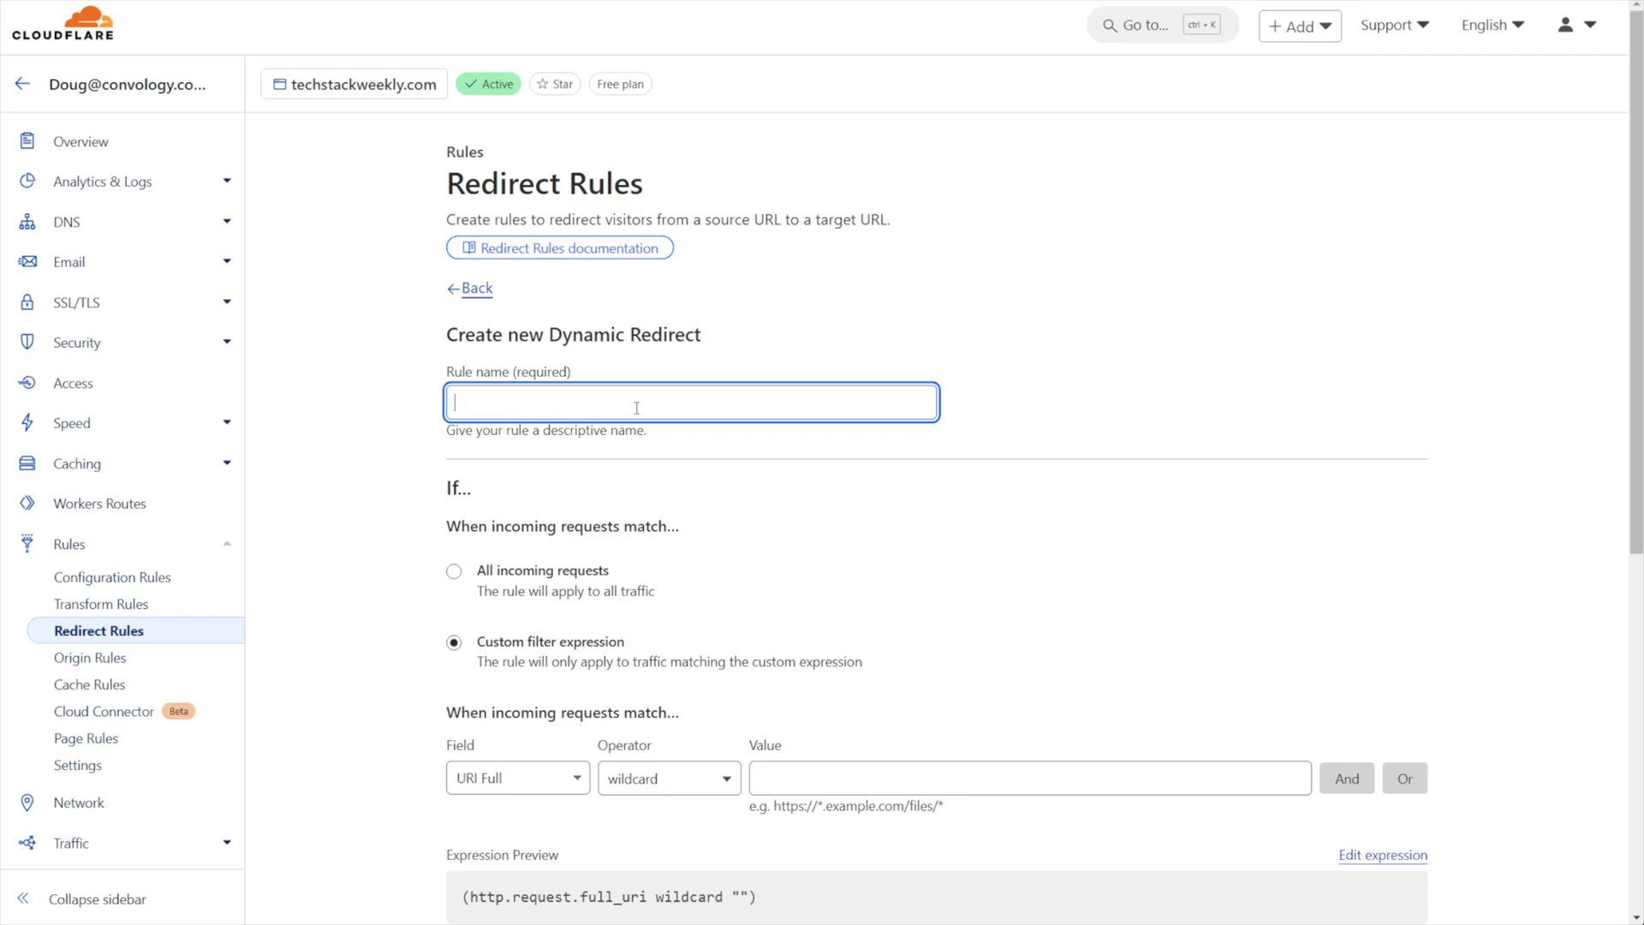
type("Members subdomain to My")
left_click(488, 431)
Filter the rule on Hostname equals members.techstackweekly.com.
scroll(488, 431, "down", 2)
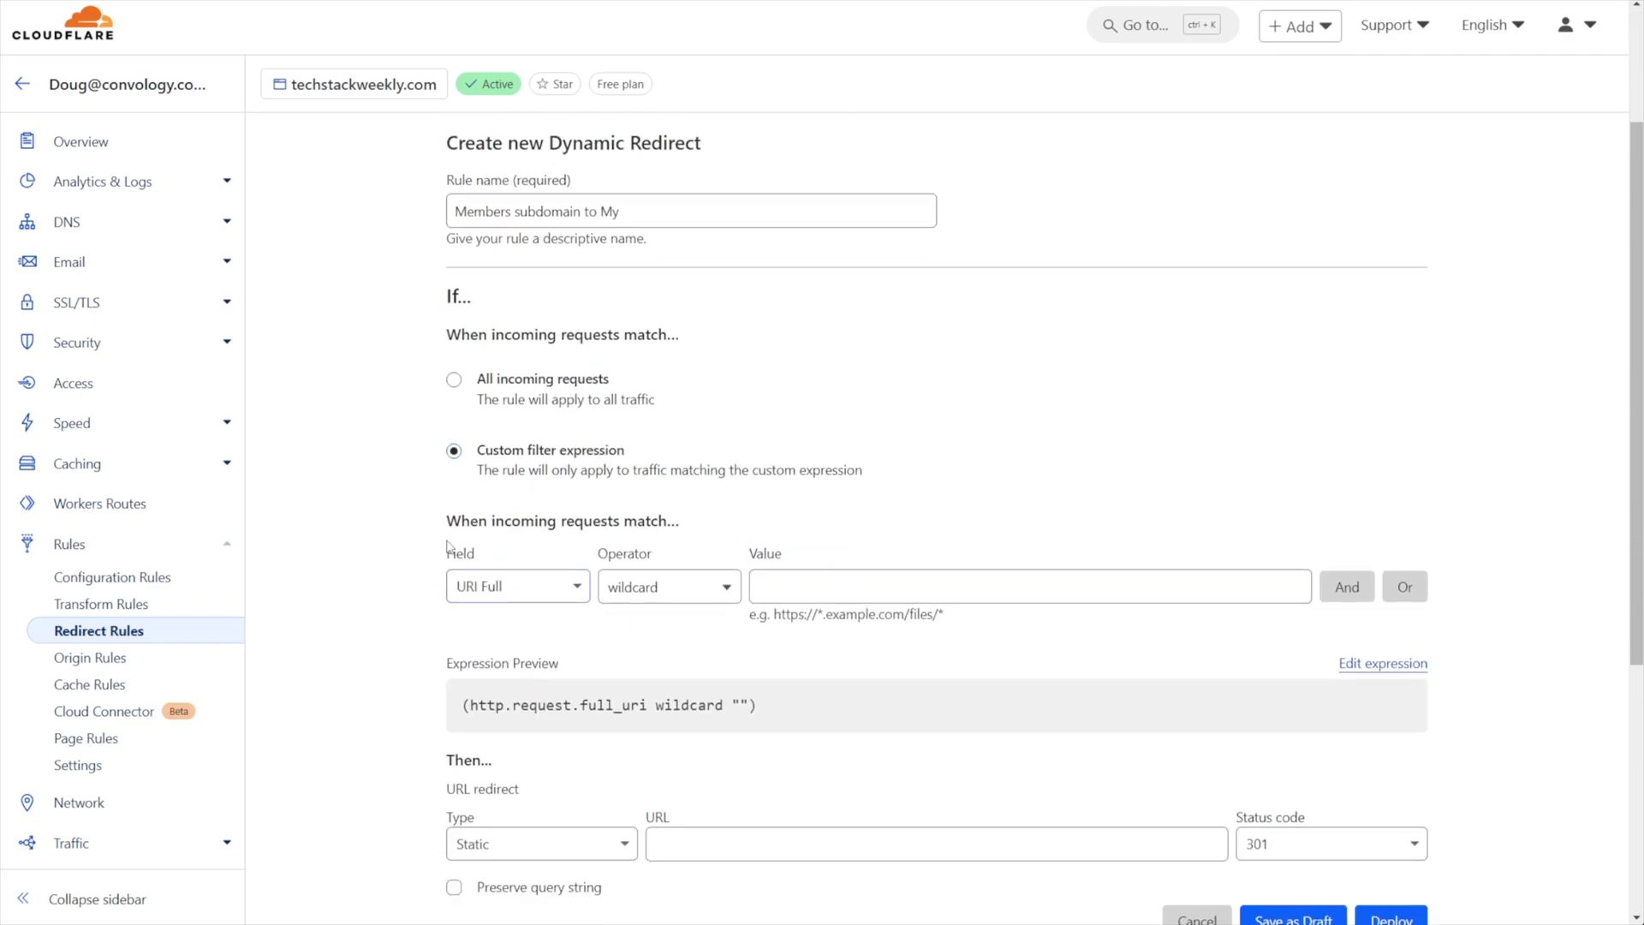
left_click(518, 591)
scroll(550, 775, "down", 3)
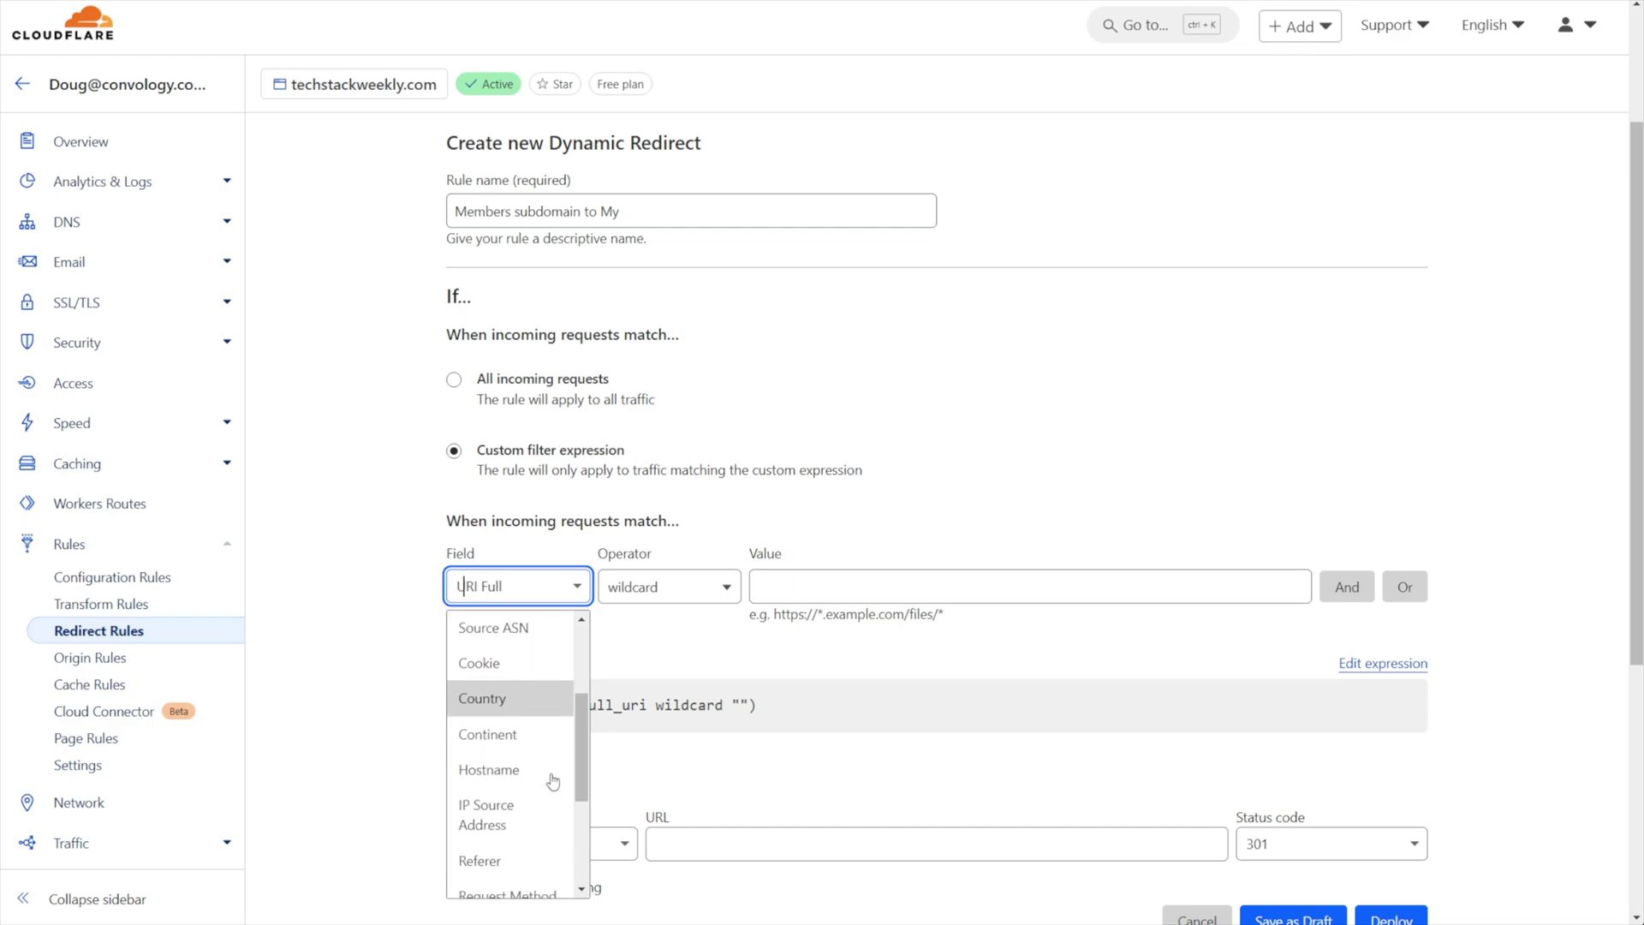
left_click(516, 758)
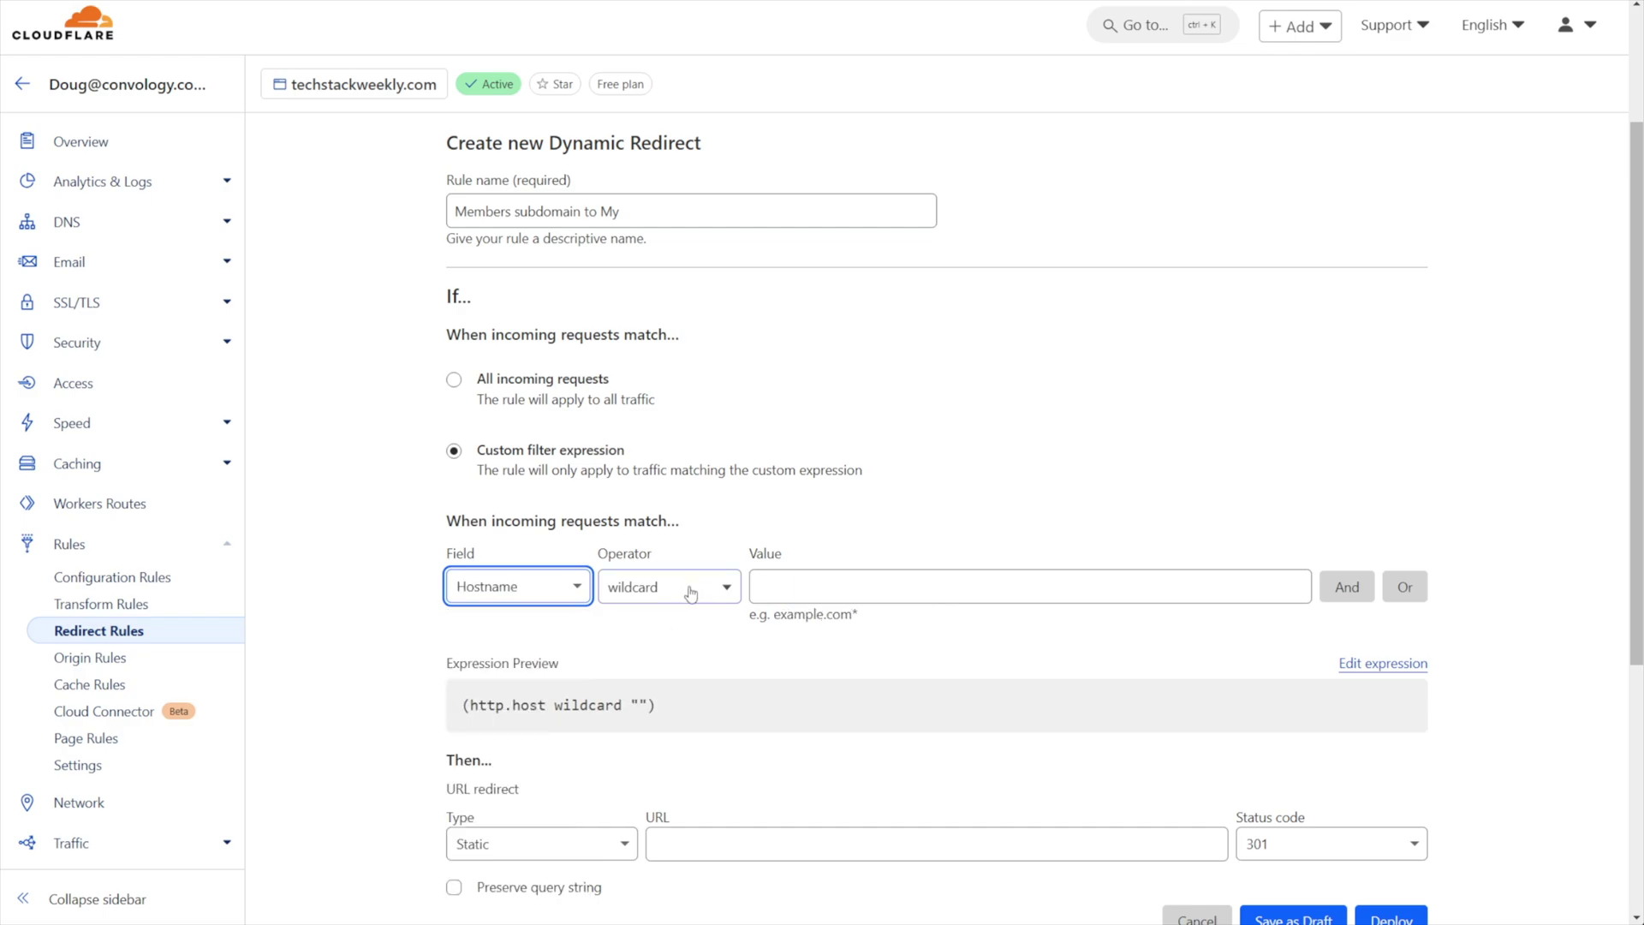
left_click(688, 594)
left_click(650, 704)
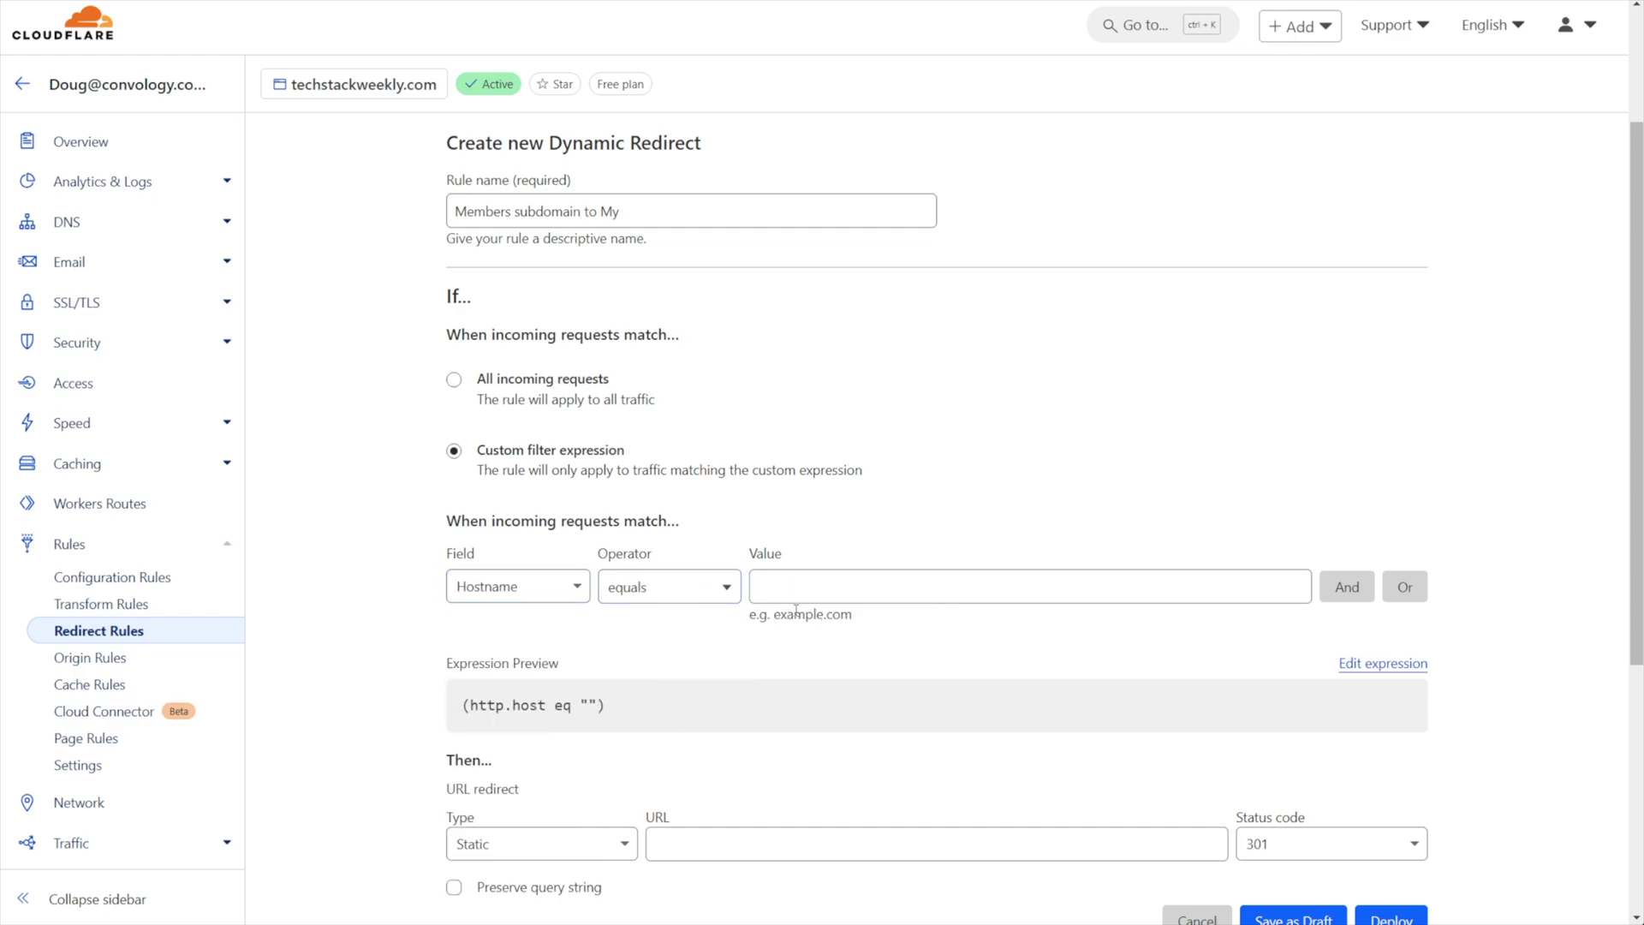
left_click(815, 589)
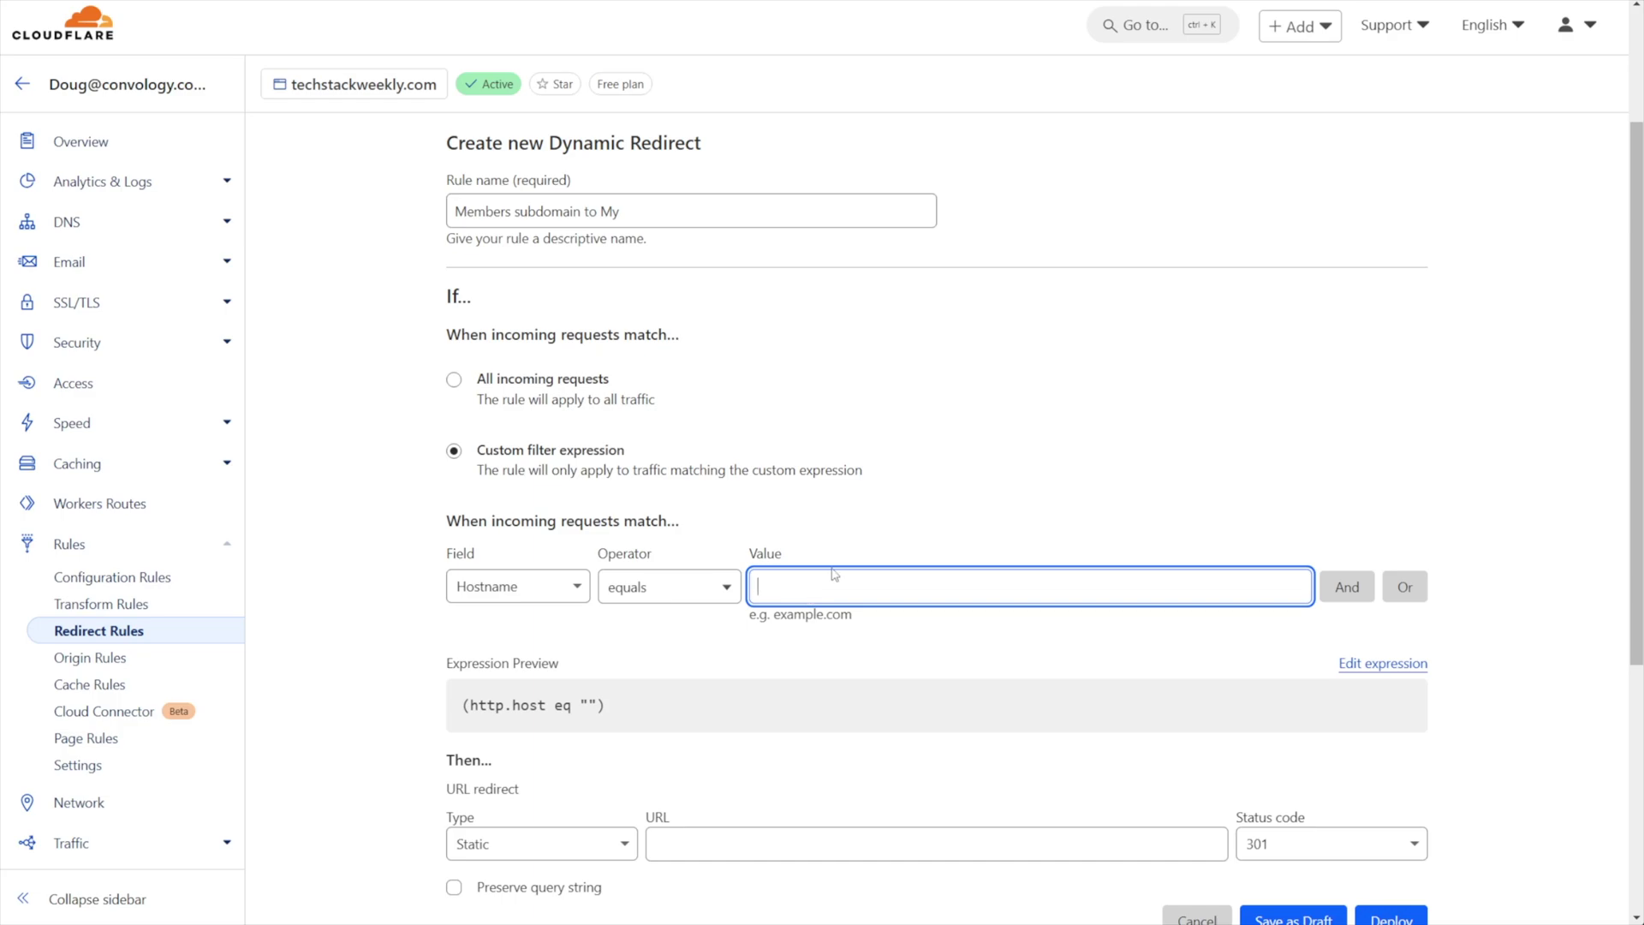
type("members.techst")
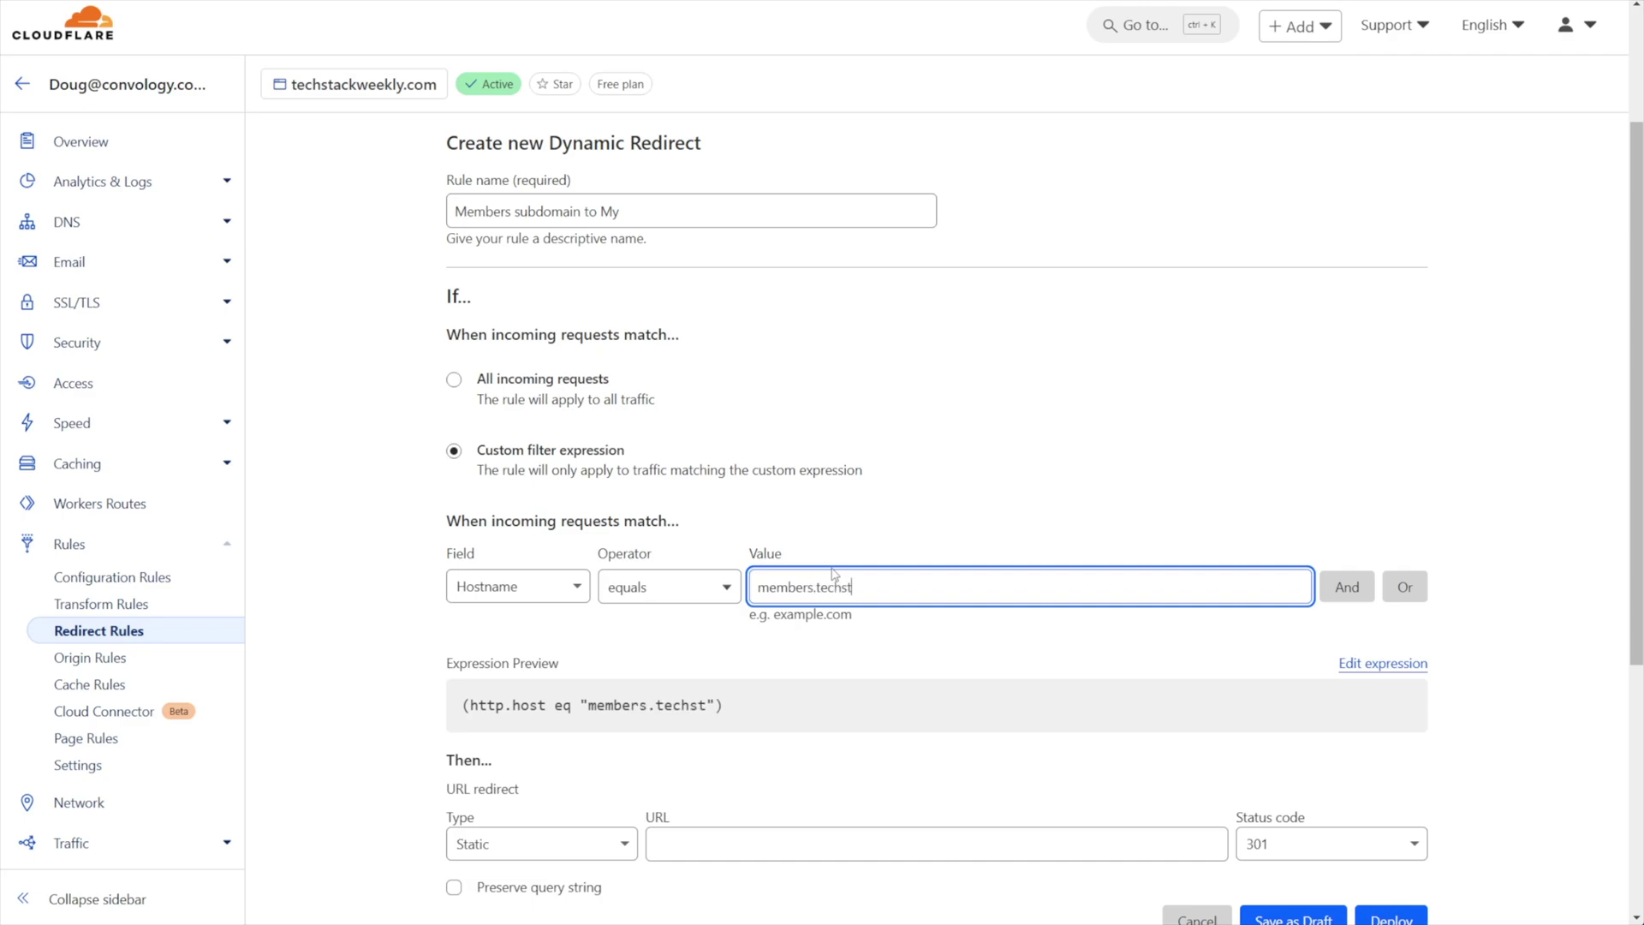
type("ackweekly.com")
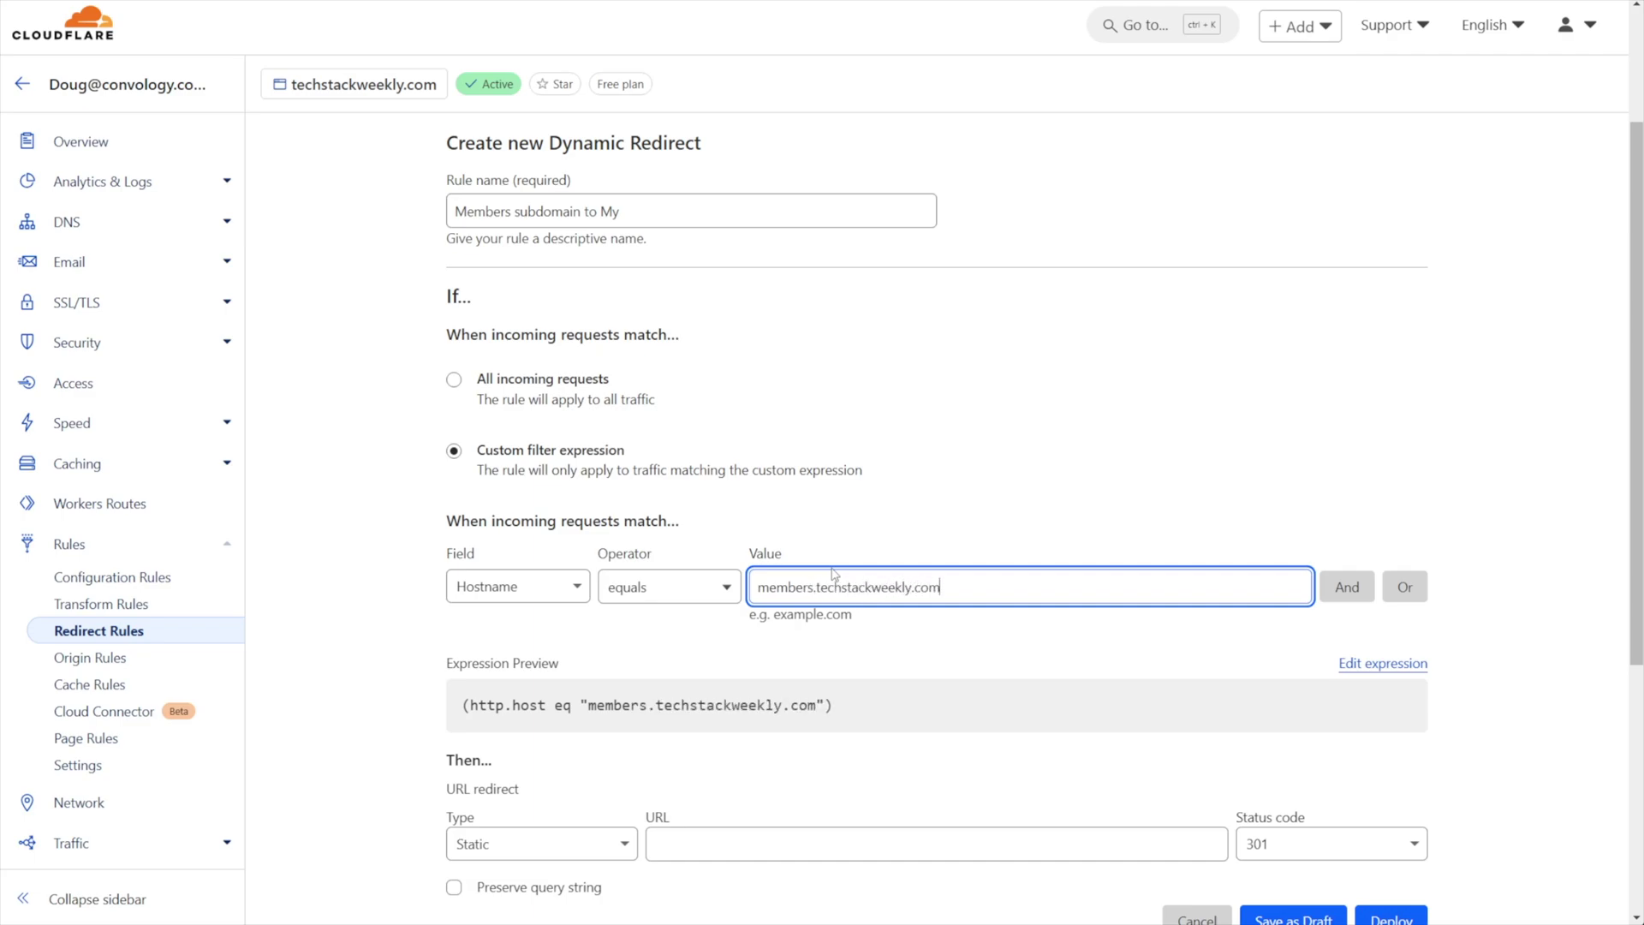
scroll(732, 546, "down", 1)
scroll(732, 546, "down", 2)
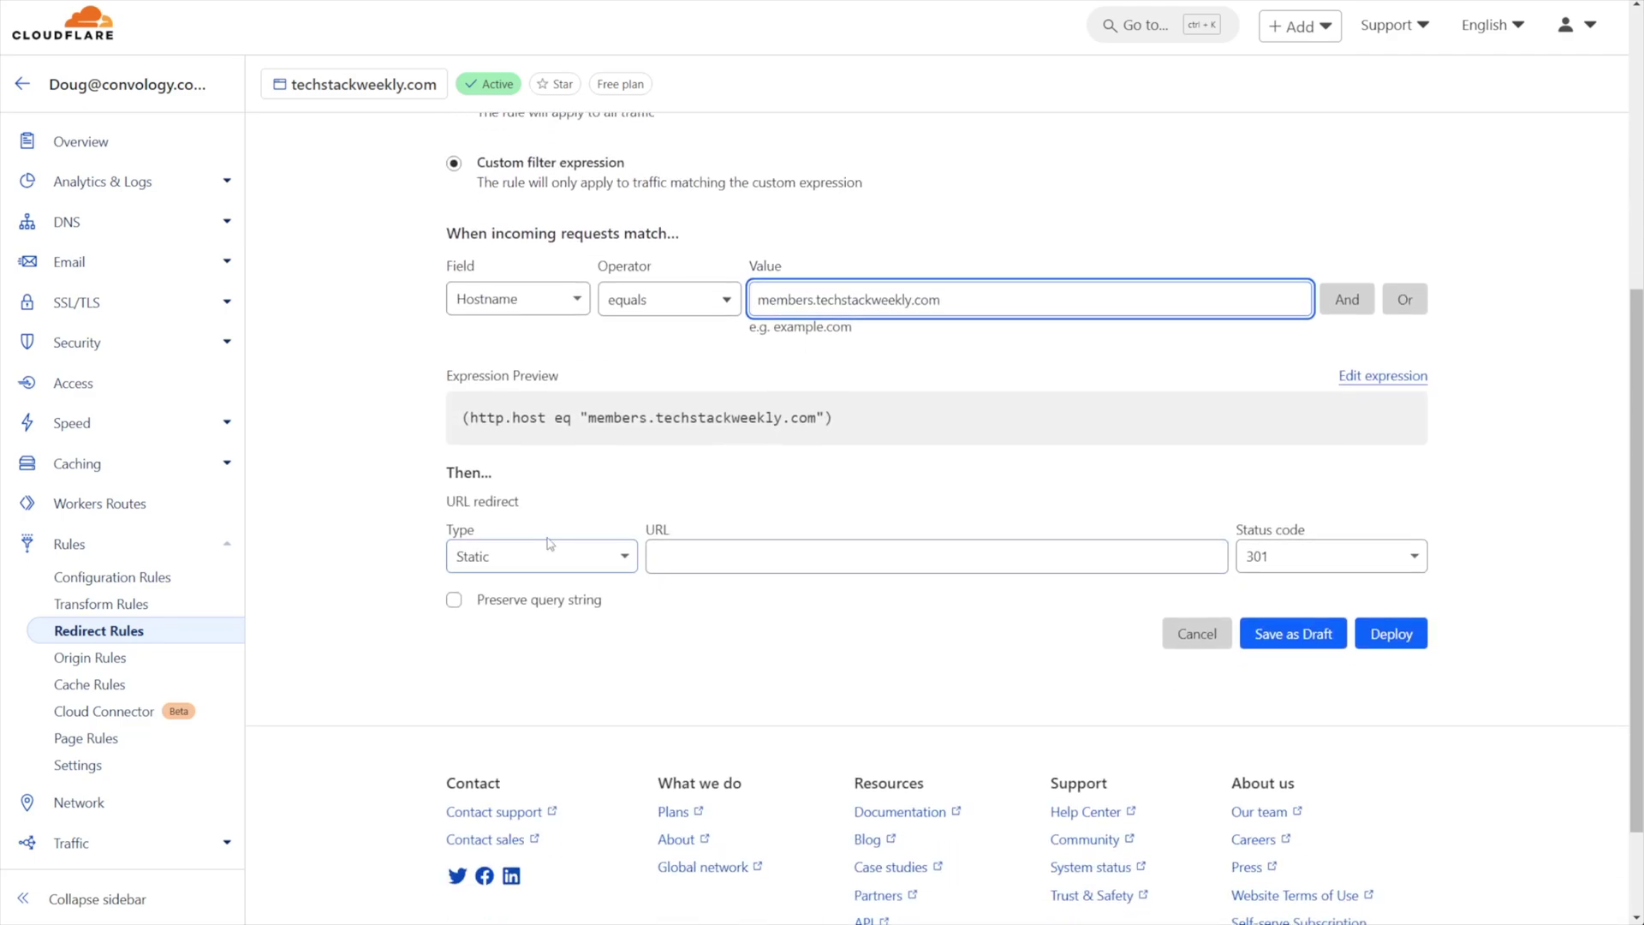
left_click(508, 560)
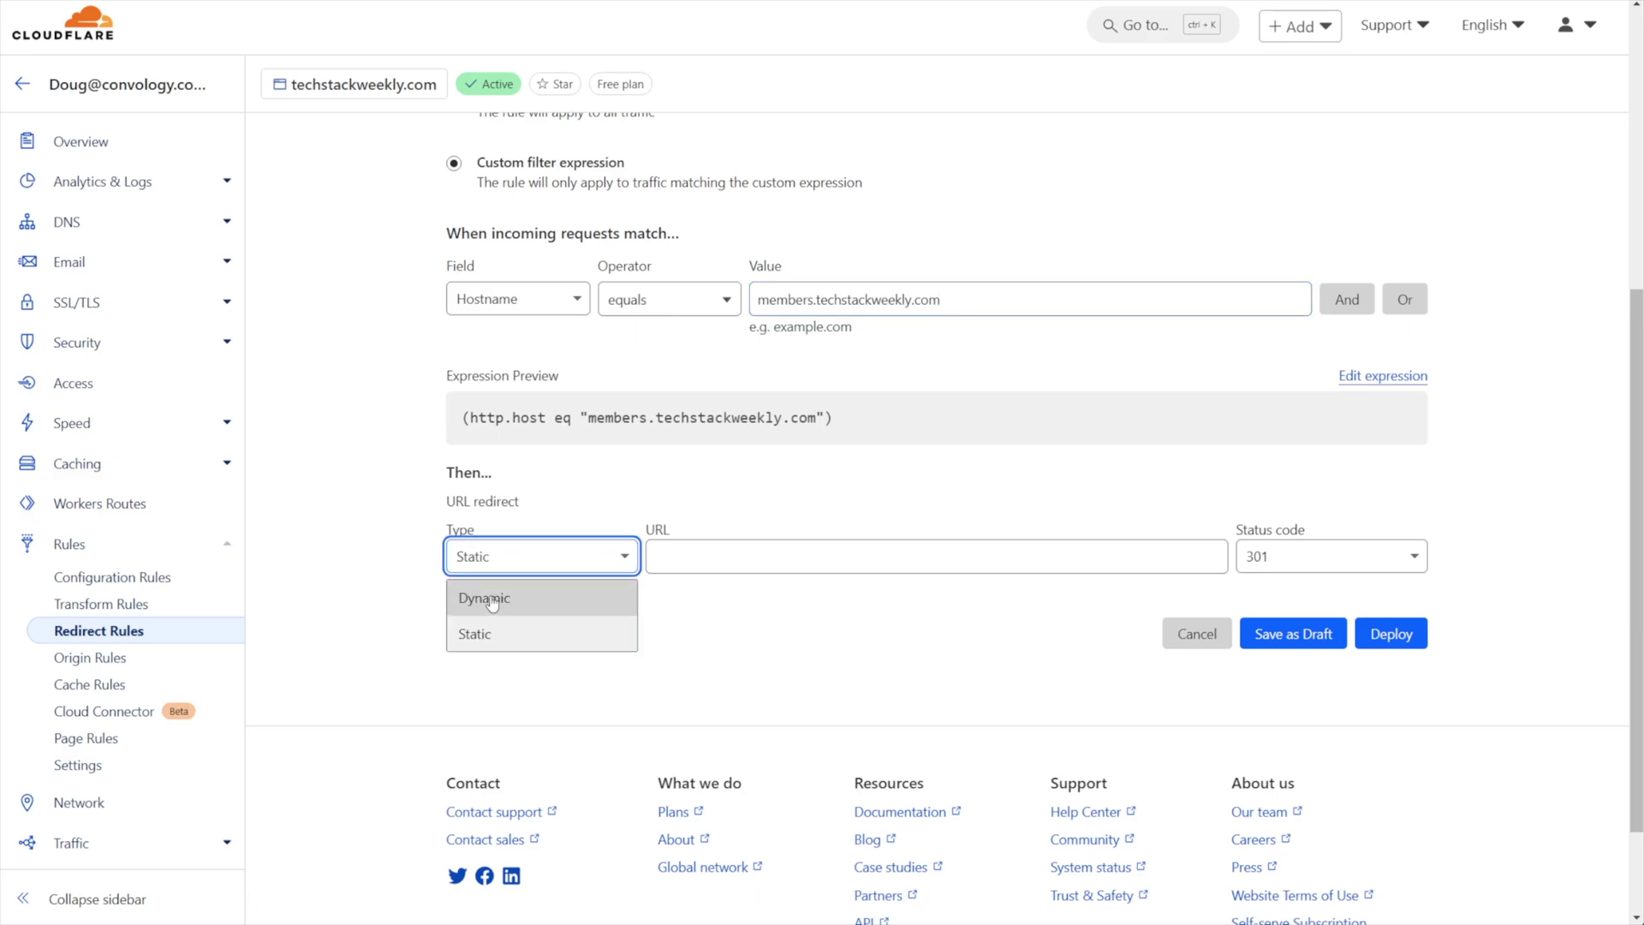
left_click(498, 591)
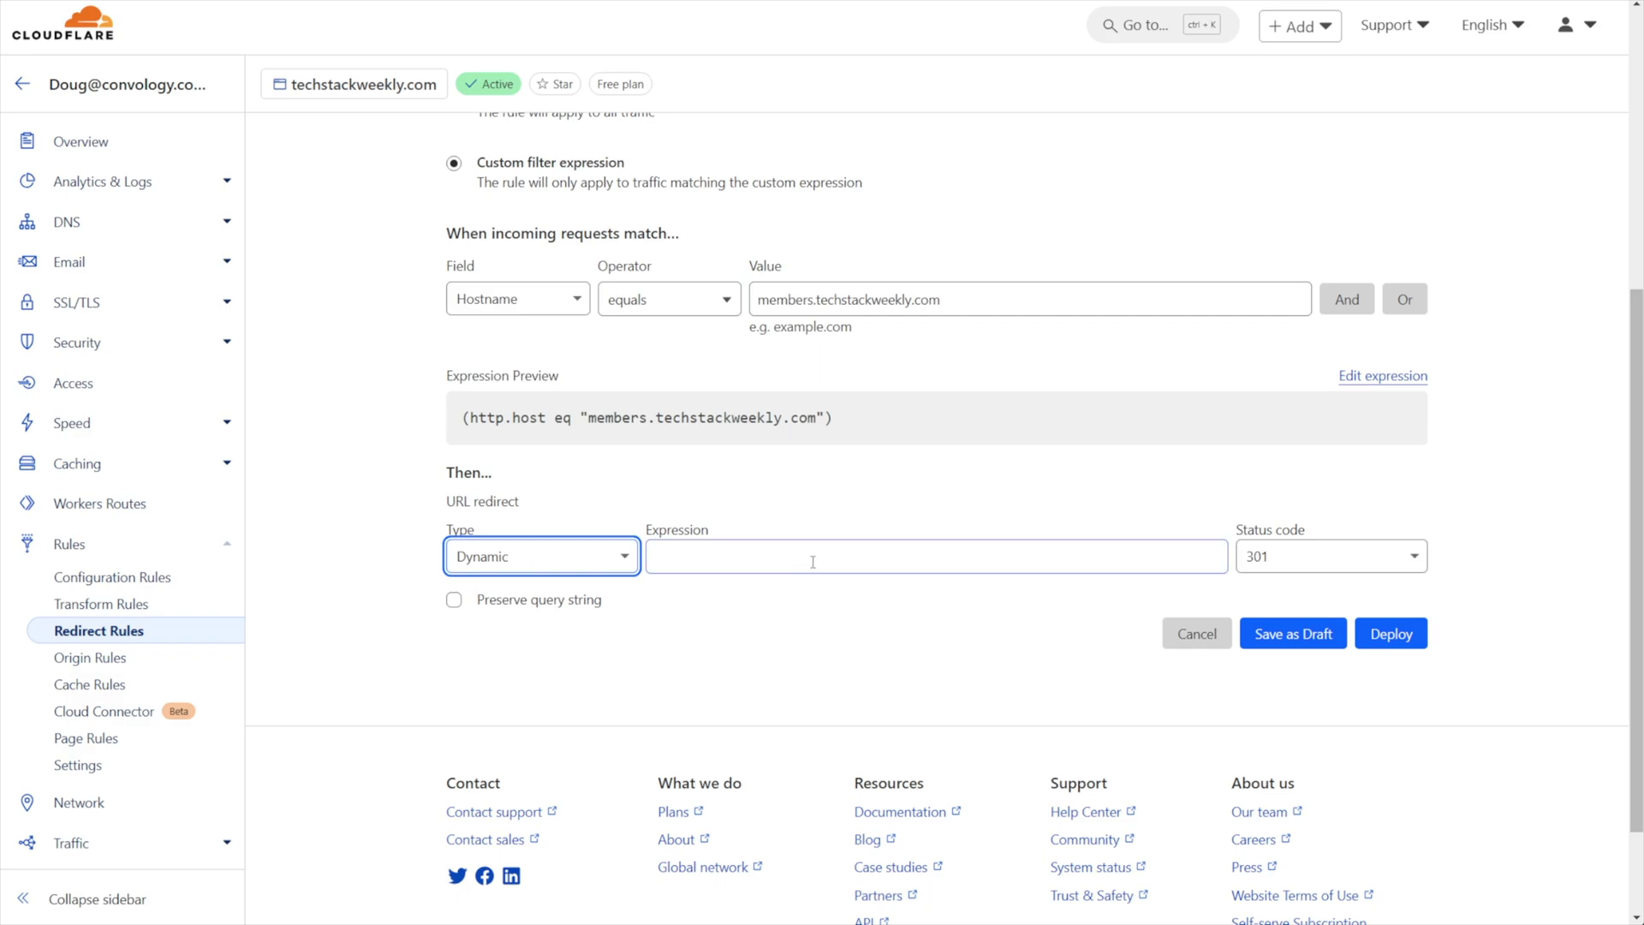
left_click(757, 561)
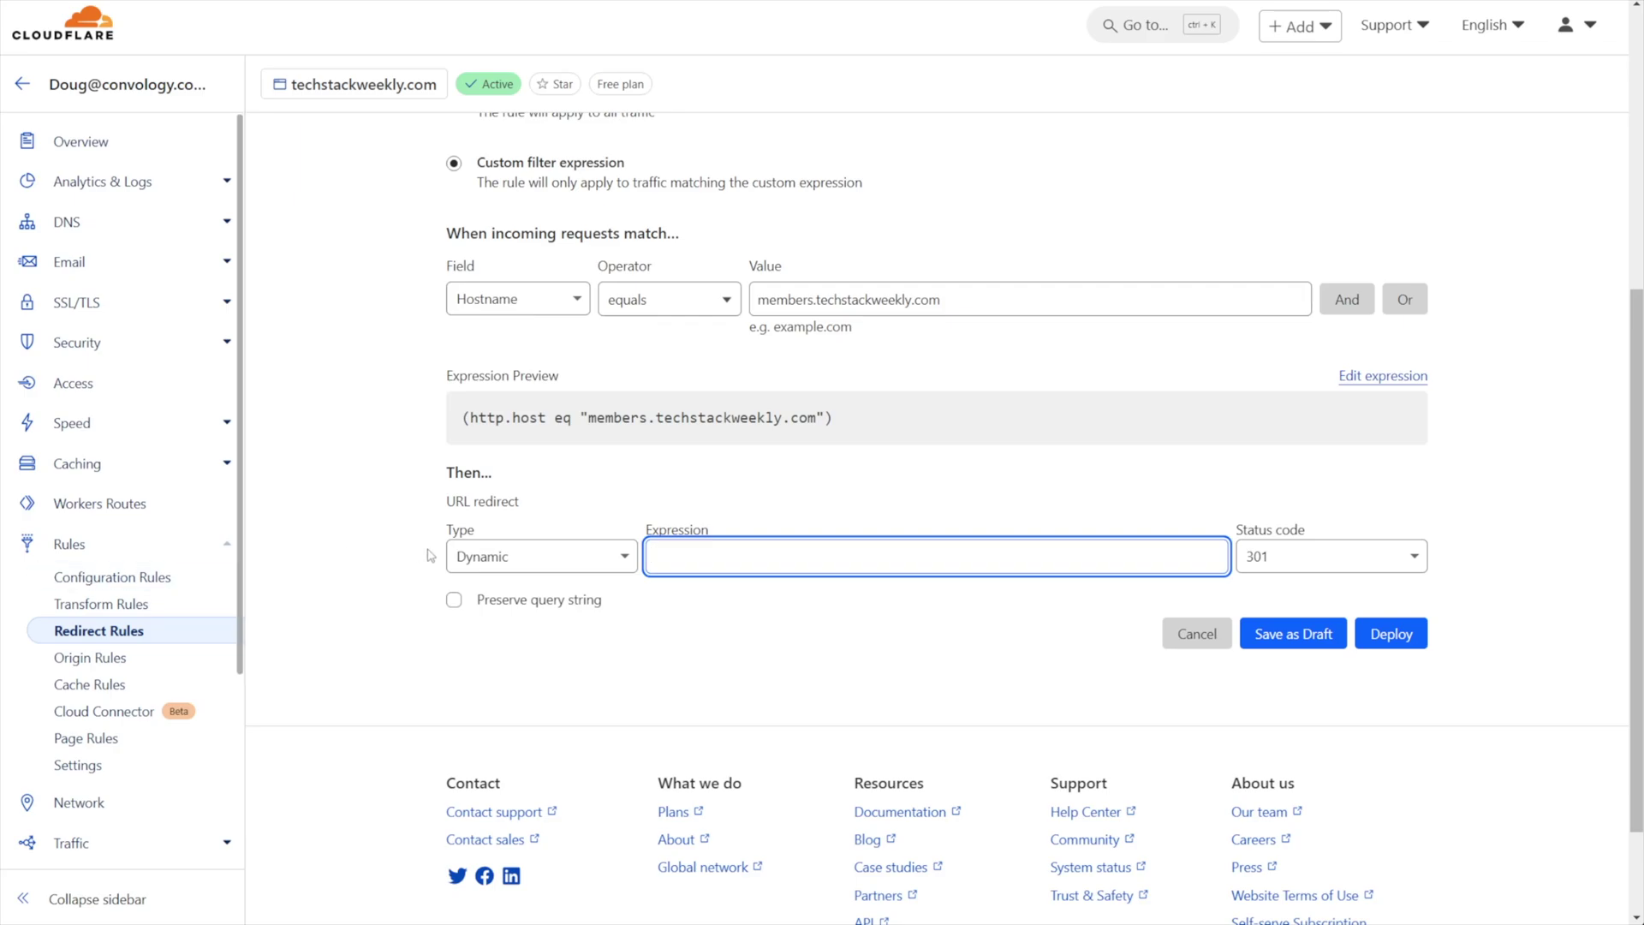
type("concat")
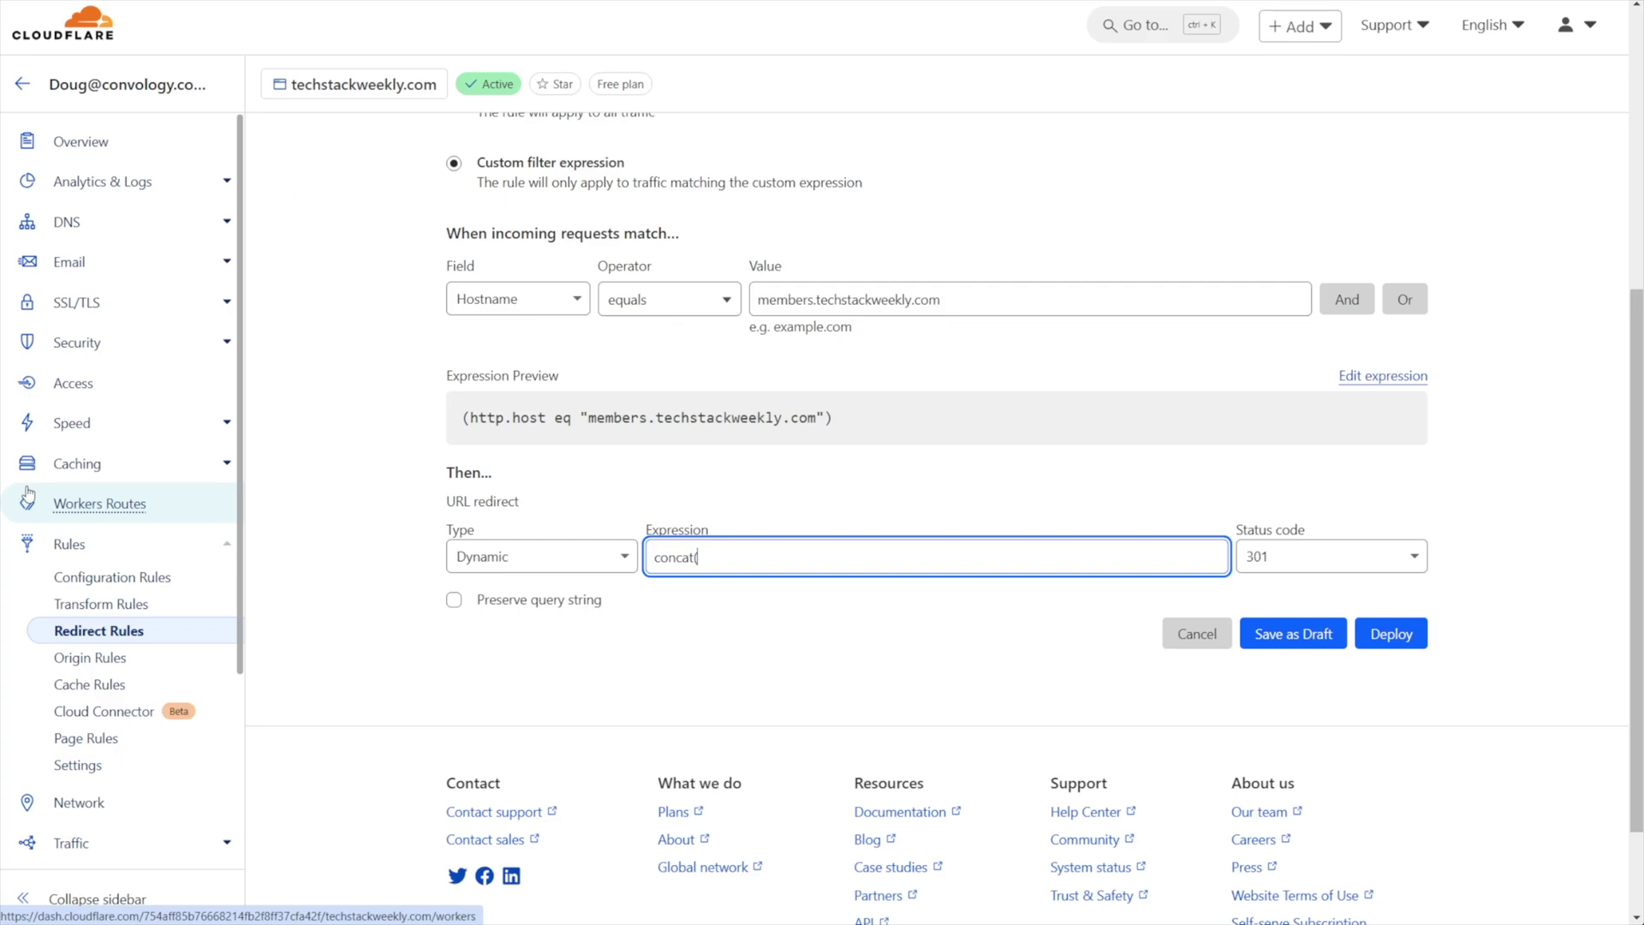
type("(\"")
type("https://my.techstackweekly.com")
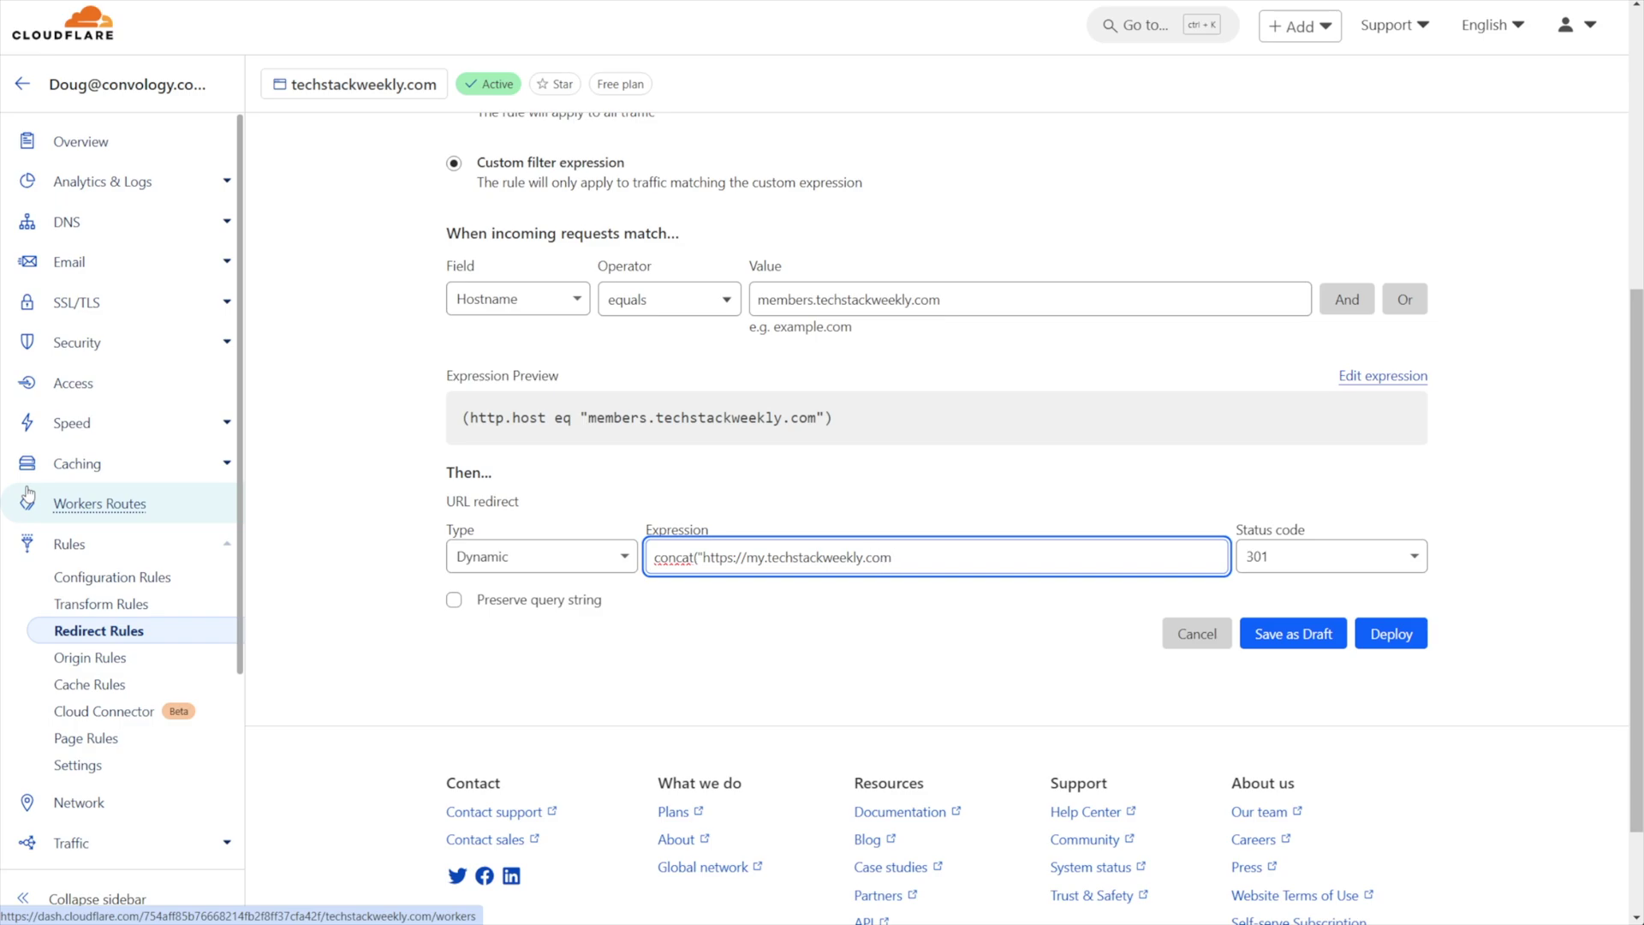
type("\", http.request.uri.path)")
left_click(1272, 557)
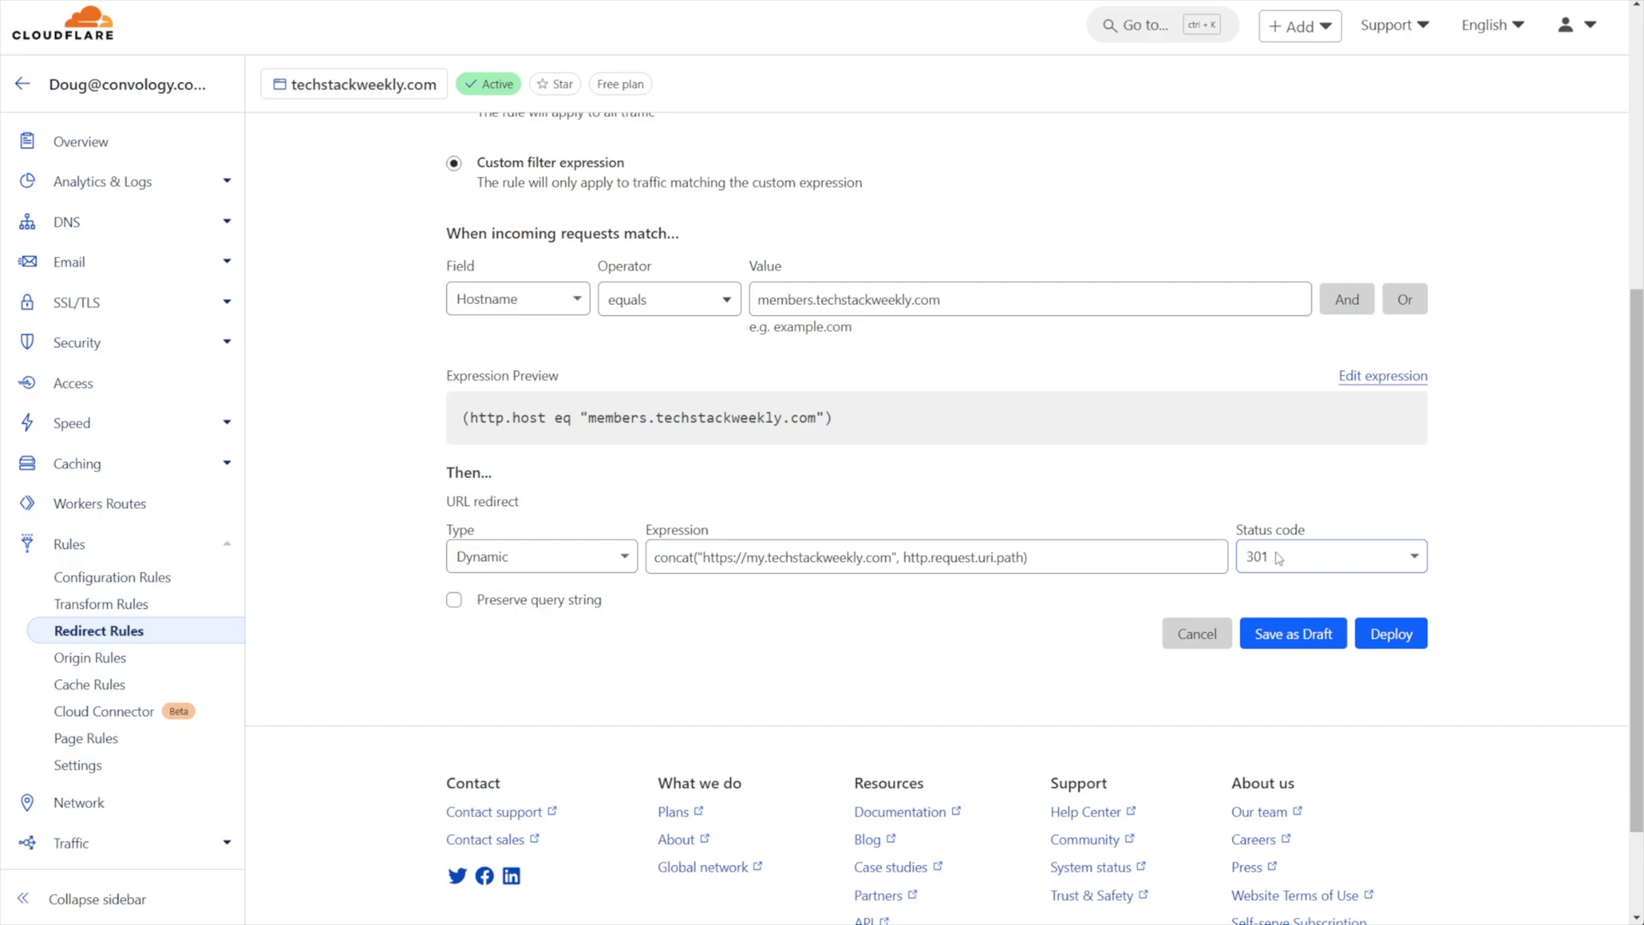
Keep status code 301 and tick Preserve query string.
left_click(1278, 558)
left_click(1278, 558)
left_click(454, 601)
Deploy 'Members subdomain to My' so it appears enabled, using 1 of 10 rules.
left_click(1391, 634)
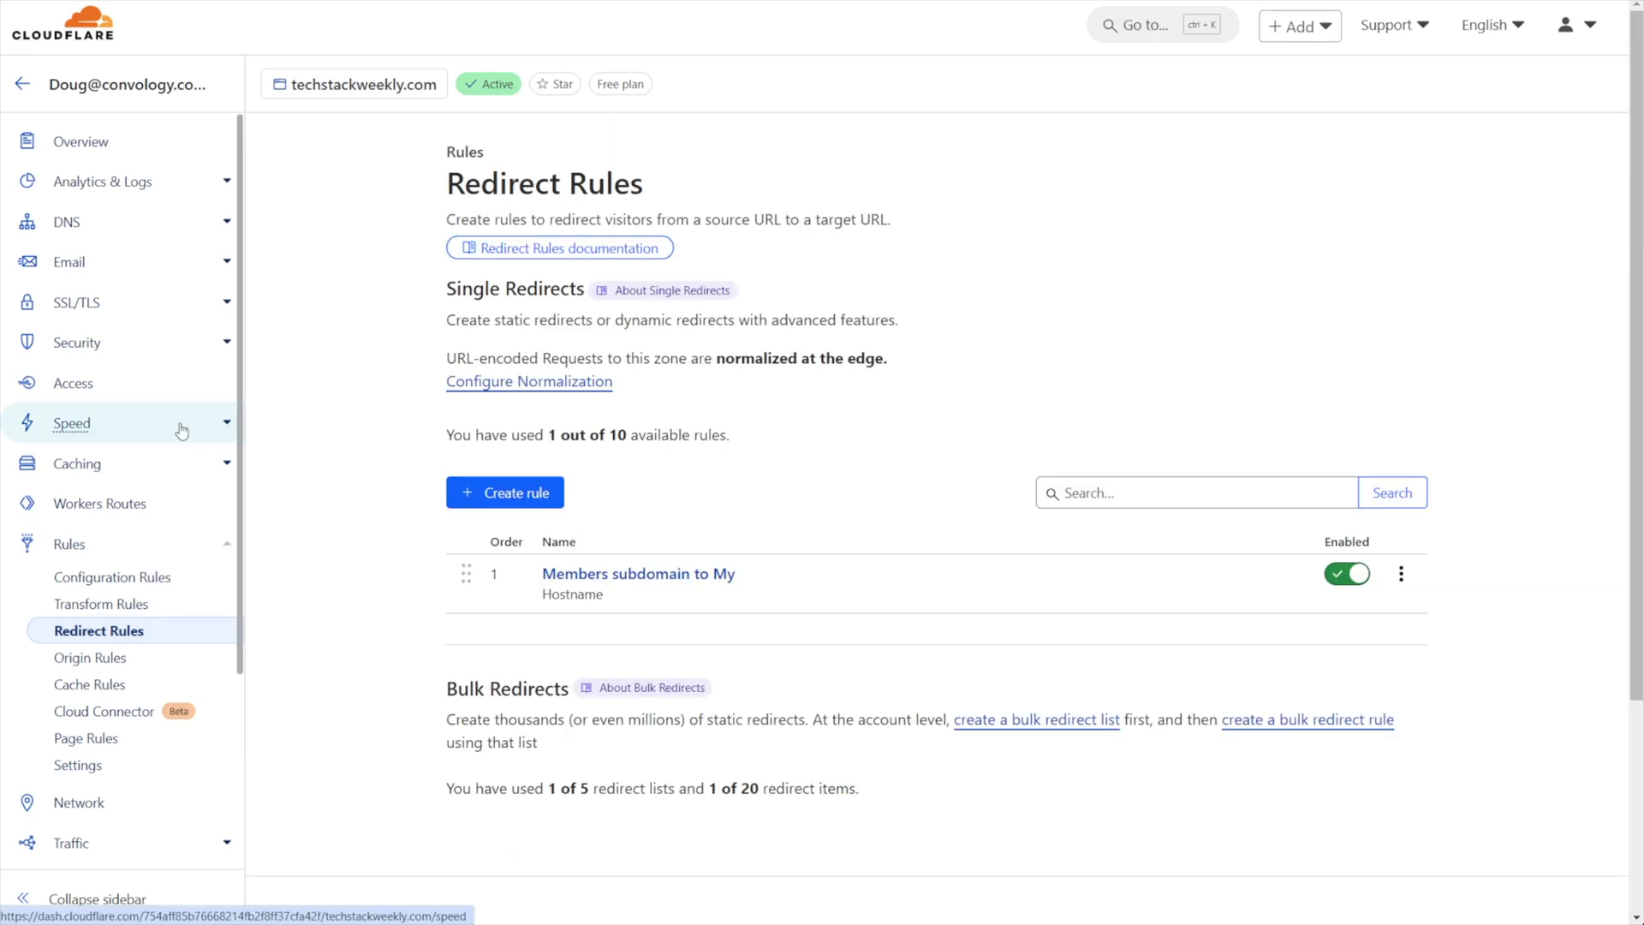